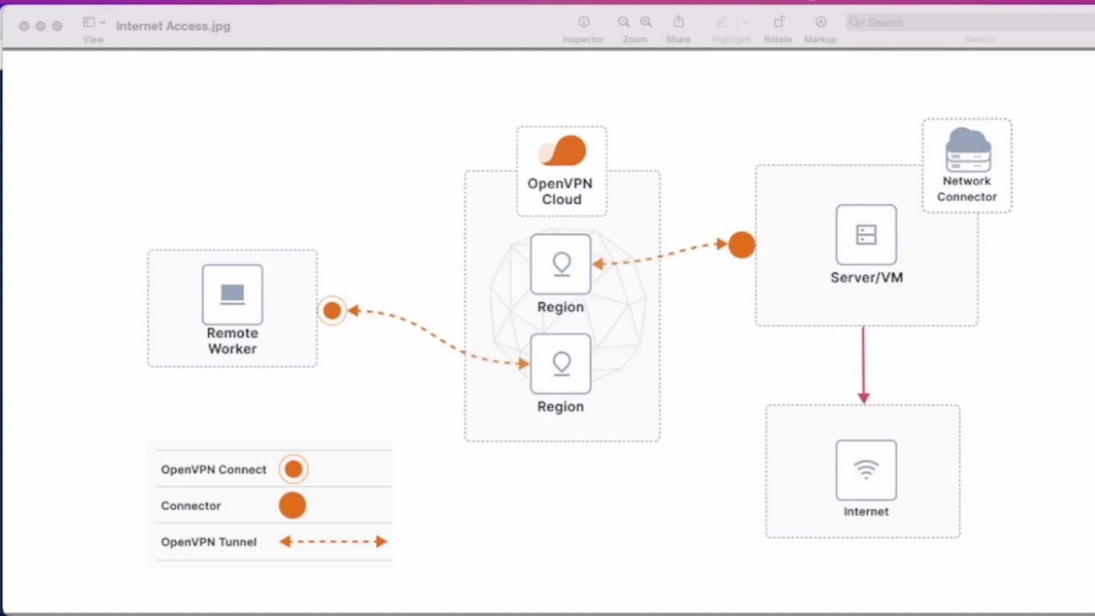
# Bring the Internet Access architecture diagram into focus in Preview.
pyautogui.click(316, 48)
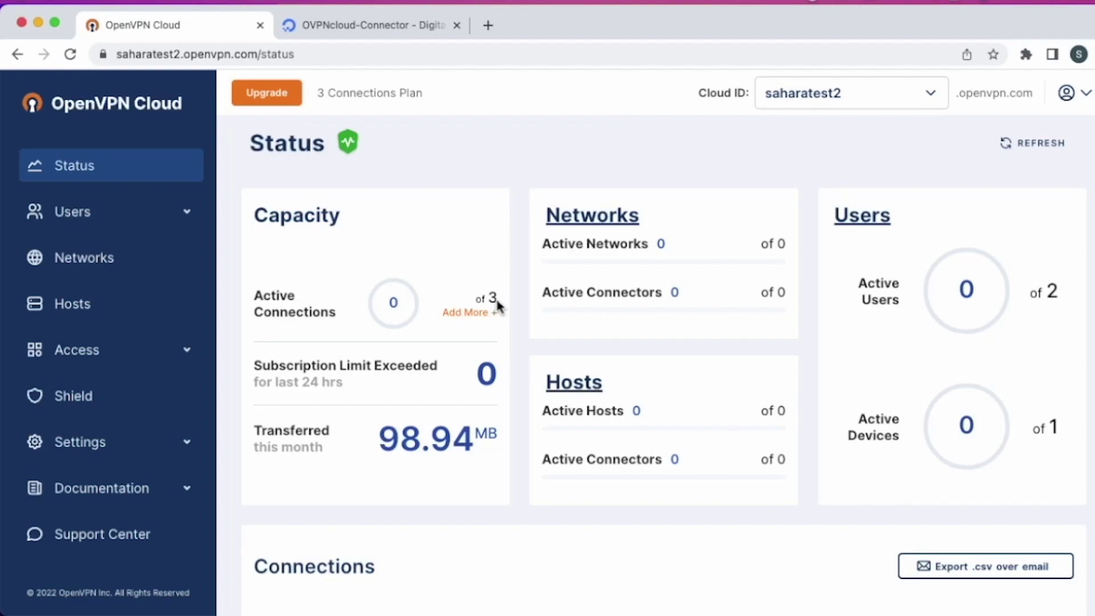
# Open Networks from the sidebar to launch the Select Network Scenarios wizard.
pyautogui.click(120, 266)
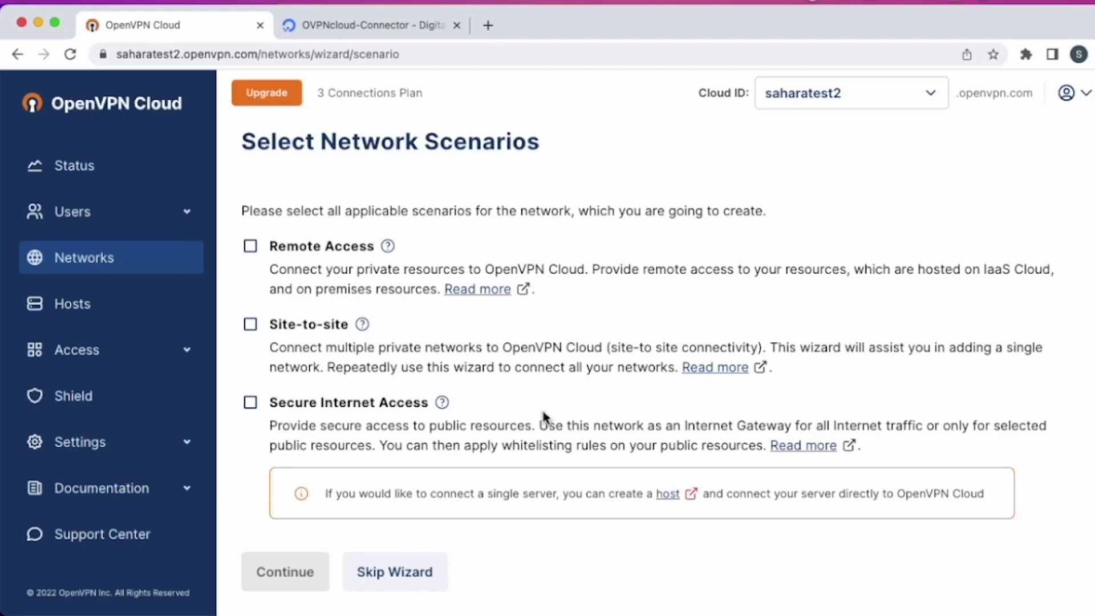
# Choose Secure Internet Access and enter network name Digital OCean with description OpenVPN.
pyautogui.click(252, 403)
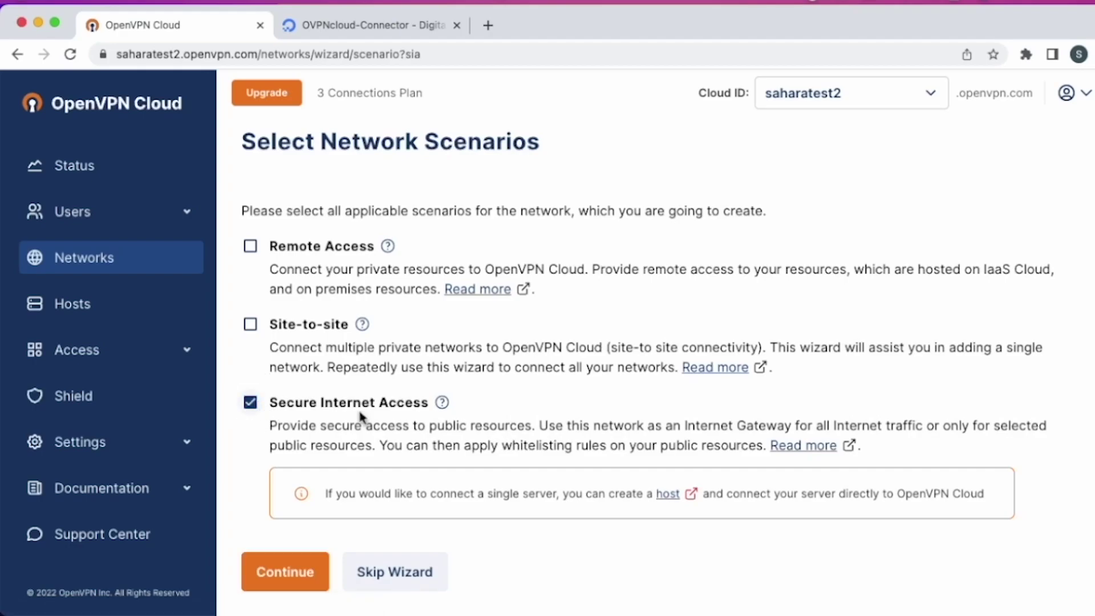
pyautogui.click(285, 572)
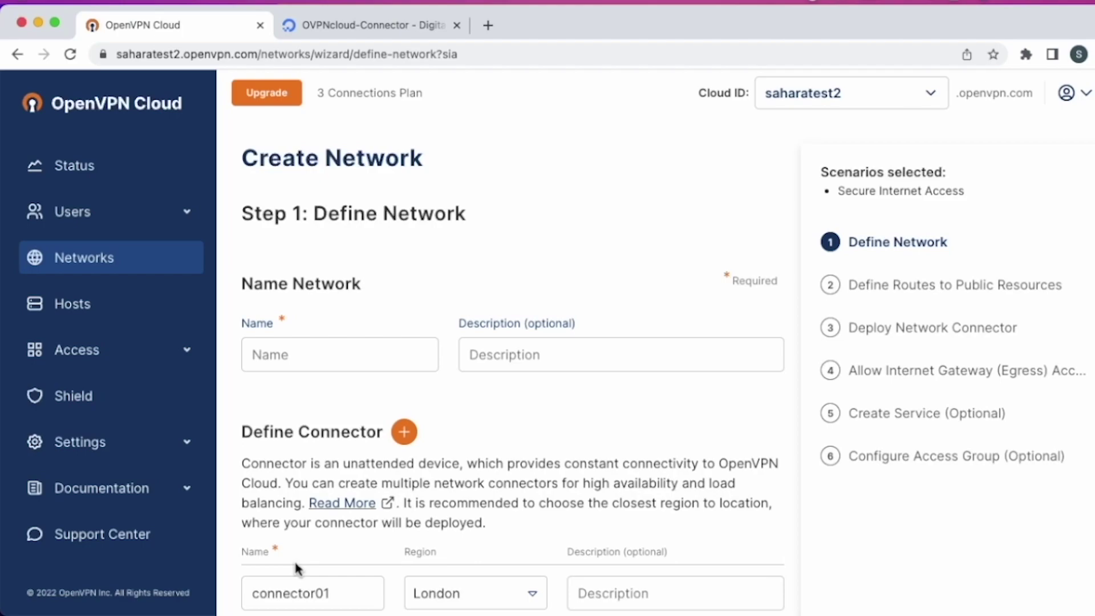
pyautogui.click(358, 353)
pyautogui.scroll(-1, 360, 353)
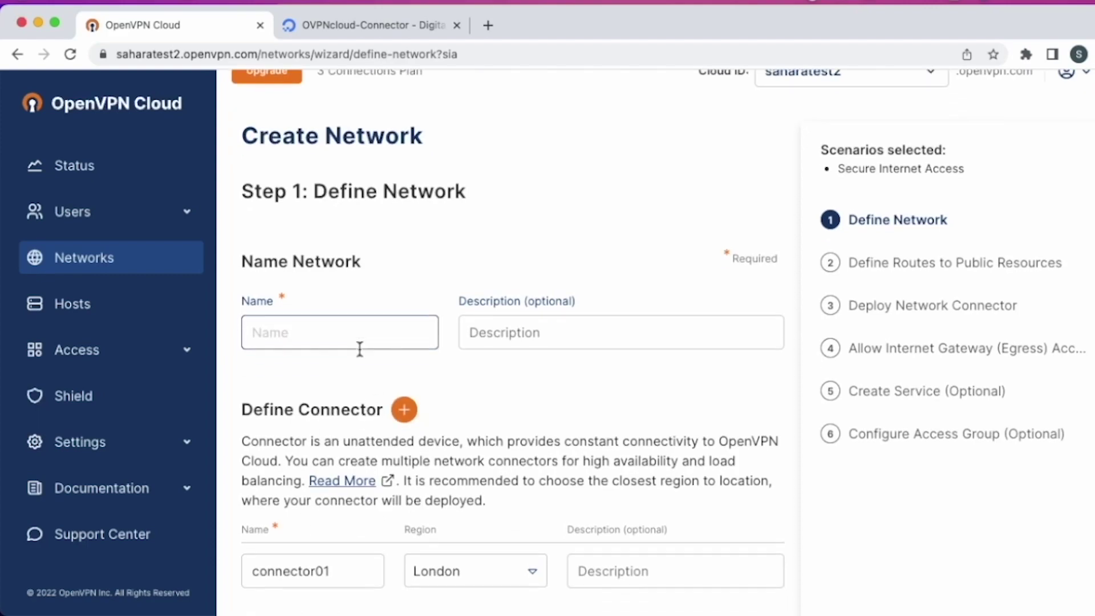
pyautogui.scroll(-1, 360, 350)
pyautogui.write('Di')
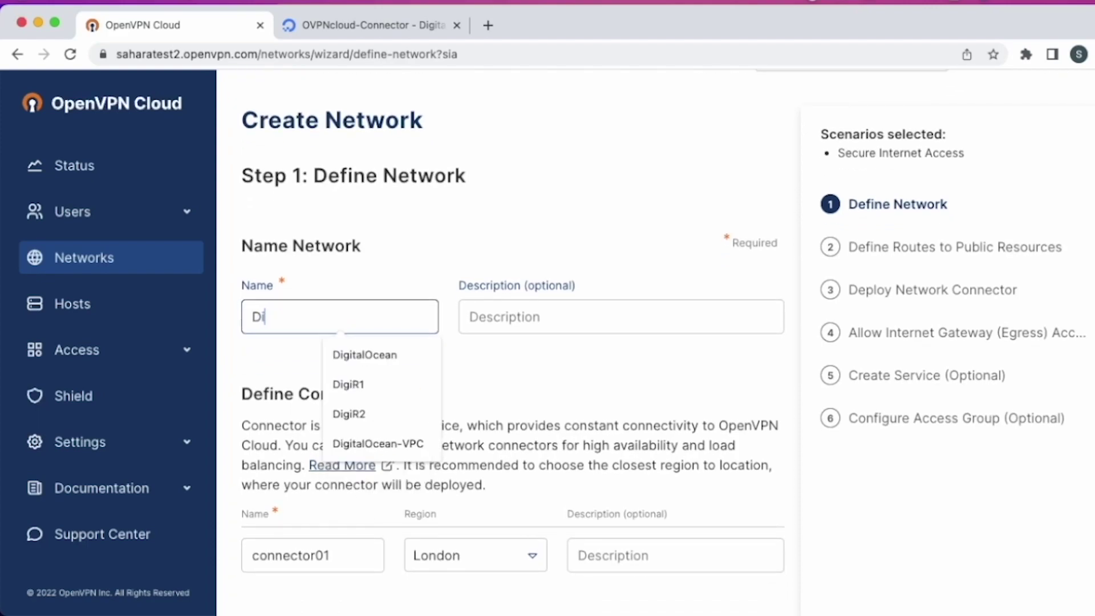
pyautogui.write('gital ')
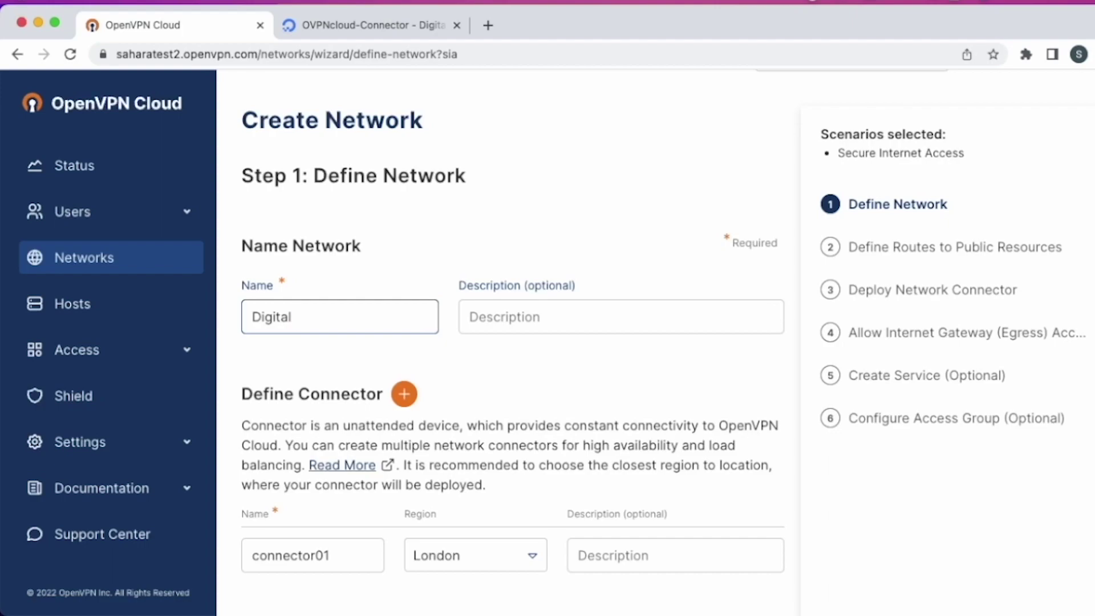
pyautogui.write('Oc')
pyautogui.press('BackSpace')
pyautogui.write('Cean')
pyautogui.click(515, 319)
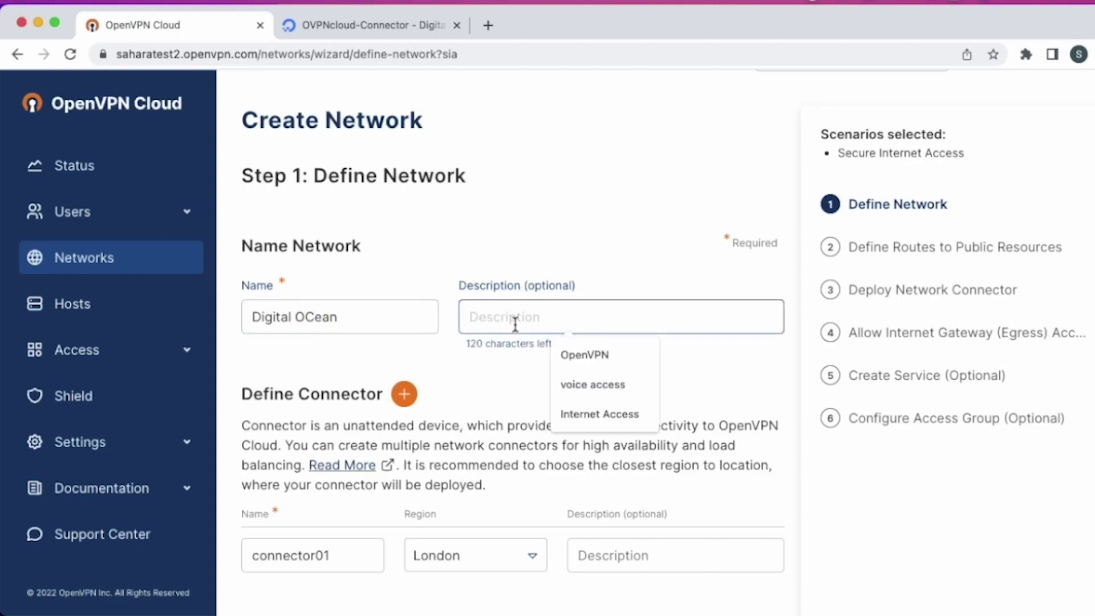
pyautogui.click(584, 355)
pyautogui.click(483, 437)
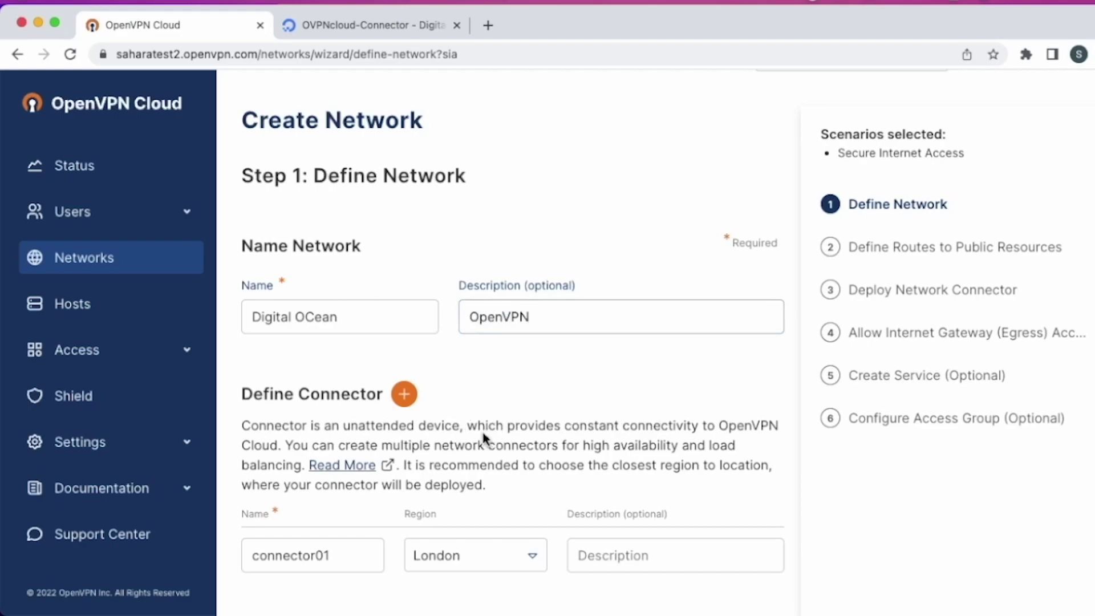
pyautogui.scroll(-2, 484, 436)
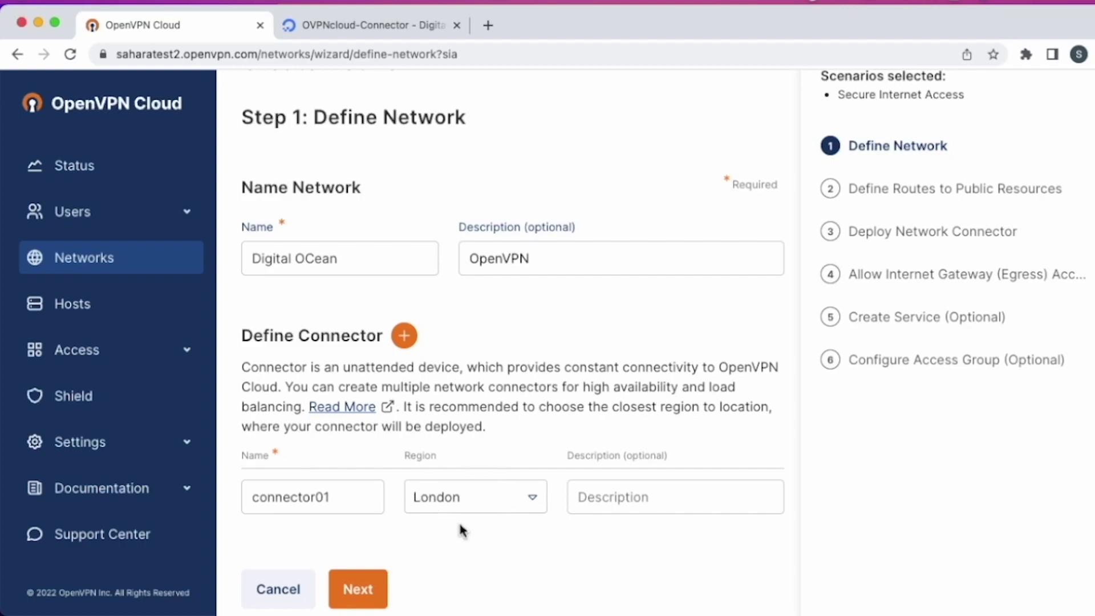
# Set connector01's region to Miami (FL) and submit step one.
pyautogui.click(532, 505)
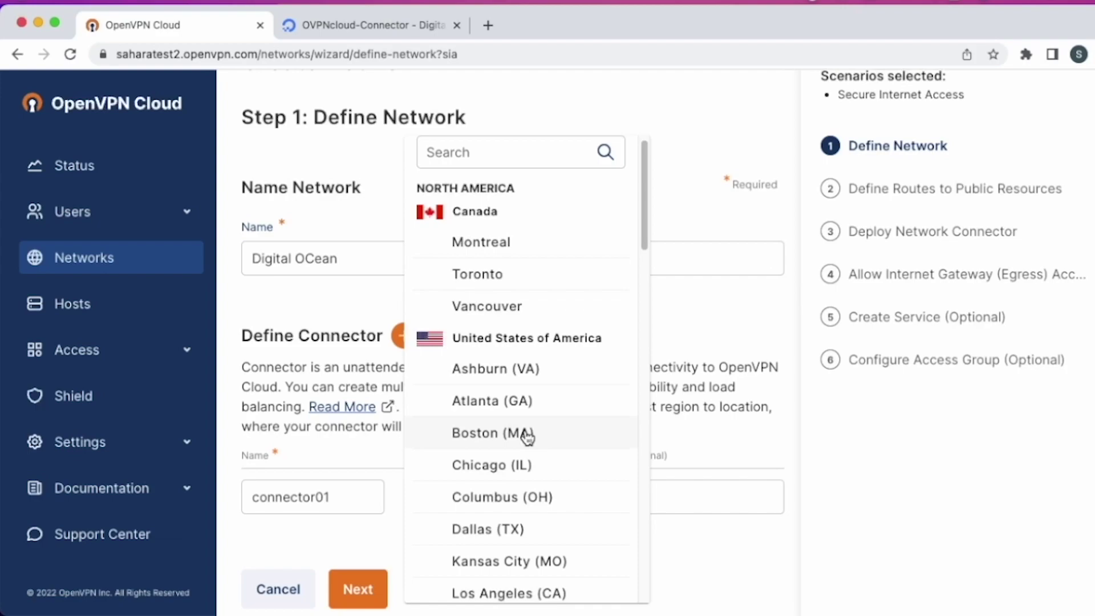
pyautogui.scroll(-2, 526, 436)
pyautogui.scroll(-2, 525, 436)
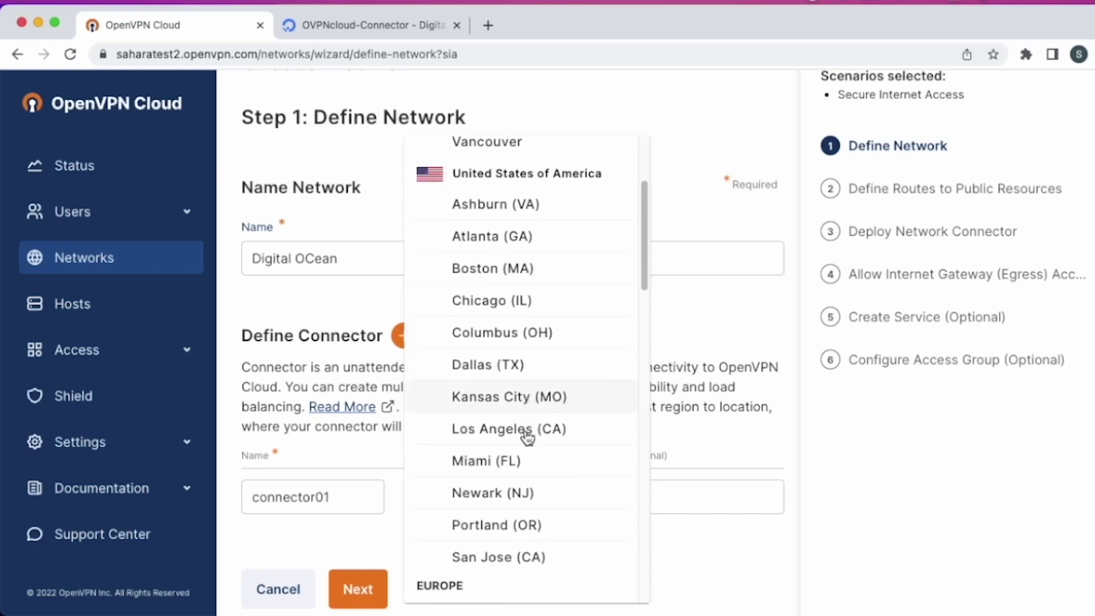
pyautogui.scroll(-1, 525, 435)
pyautogui.click(514, 390)
pyautogui.click(473, 546)
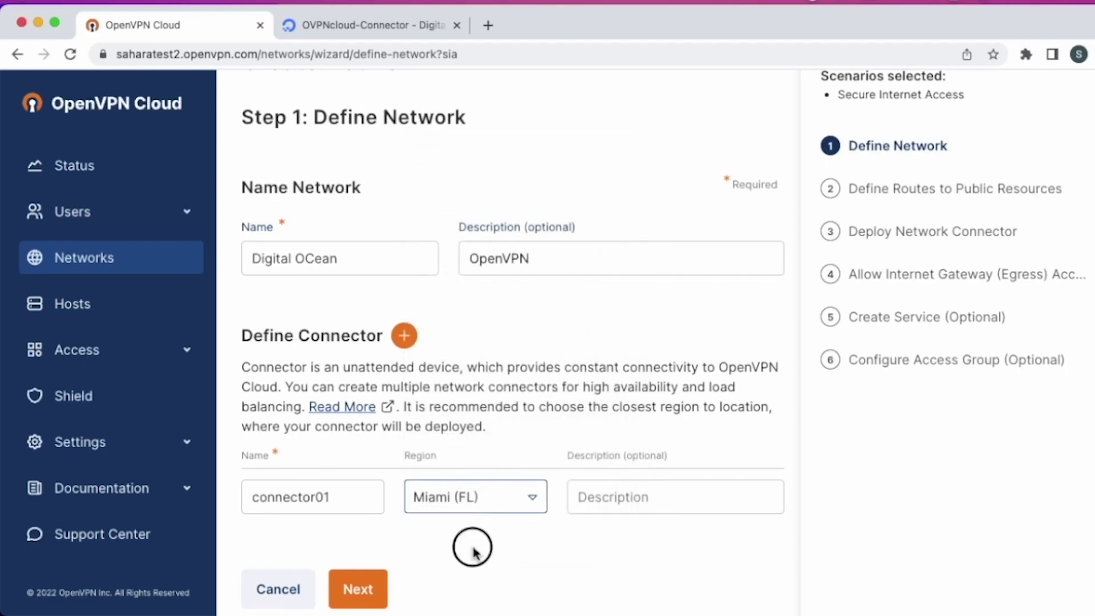
pyautogui.click(359, 589)
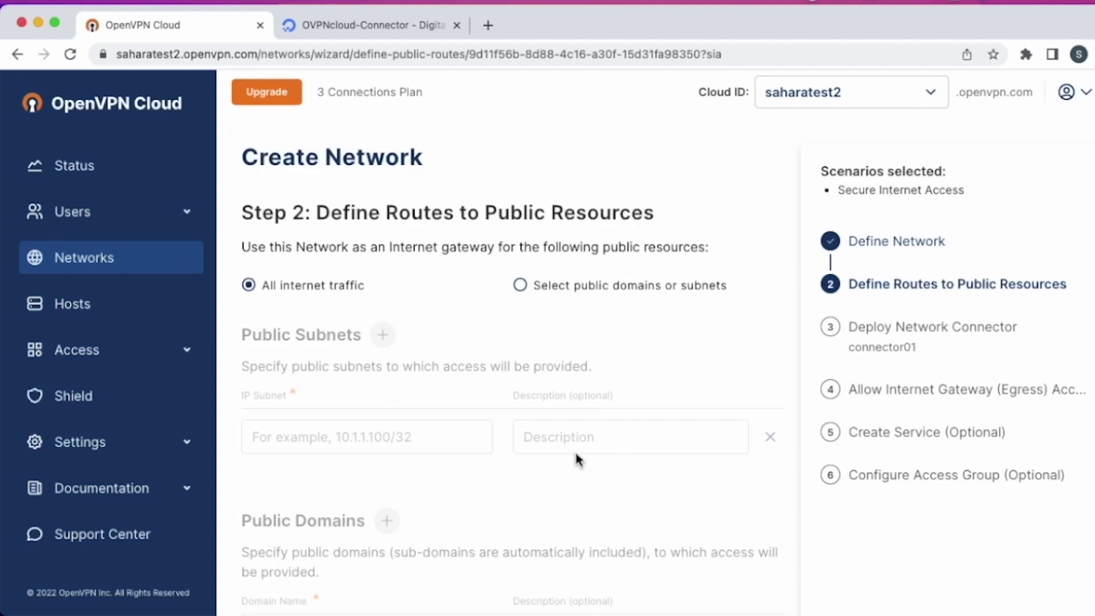
pyautogui.scroll(-3, 574, 459)
# Keep all internet traffic routed, then pick Digital Ocean as connector01's deployment type.
pyautogui.click(344, 568)
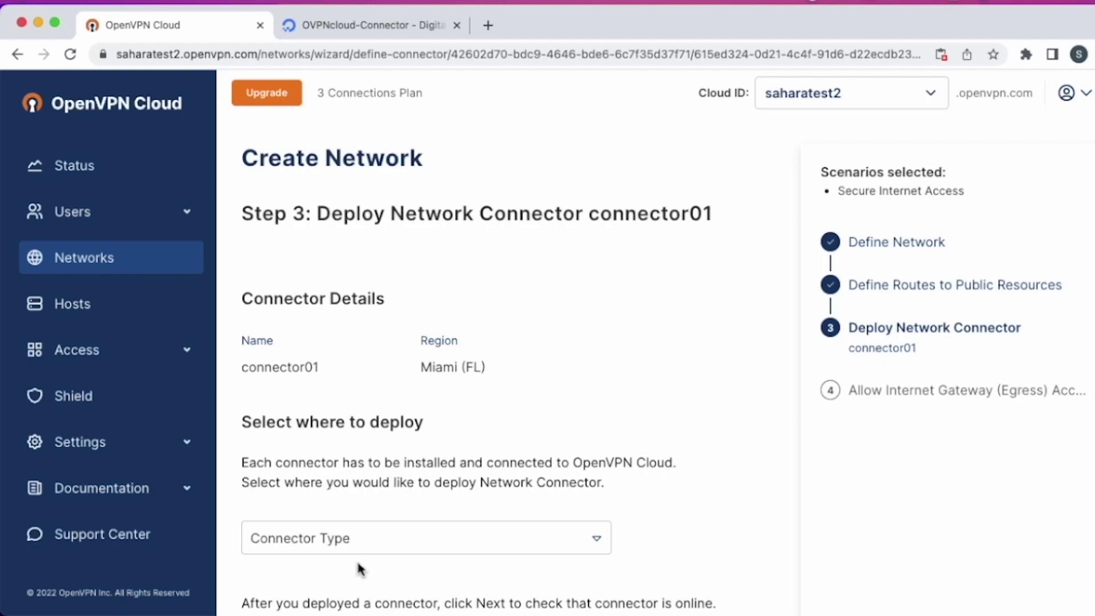
pyautogui.scroll(-2, 360, 569)
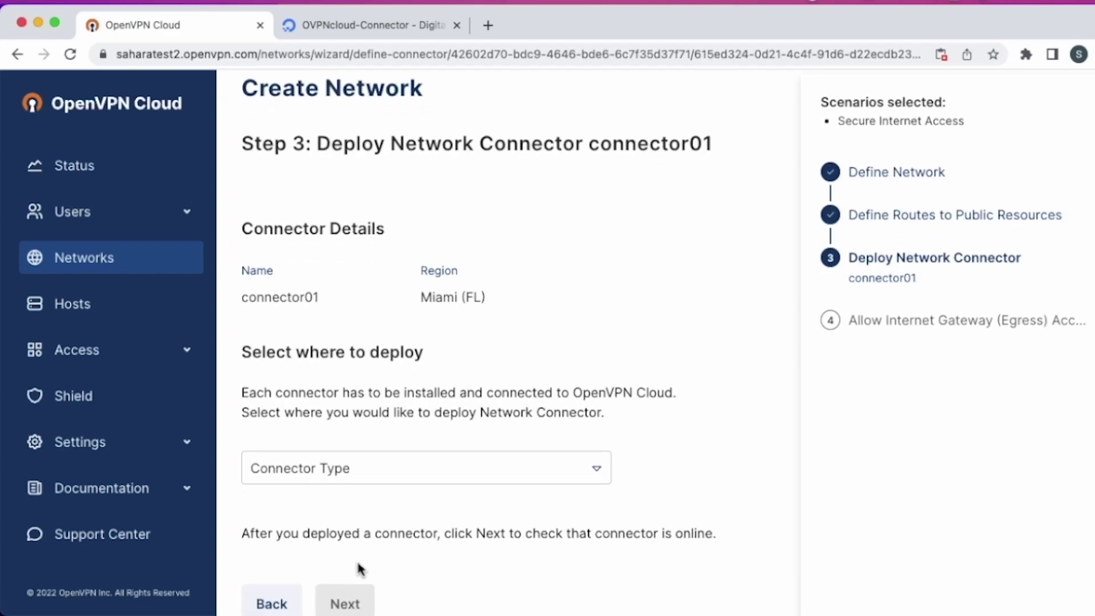
pyautogui.scroll(-1, 360, 569)
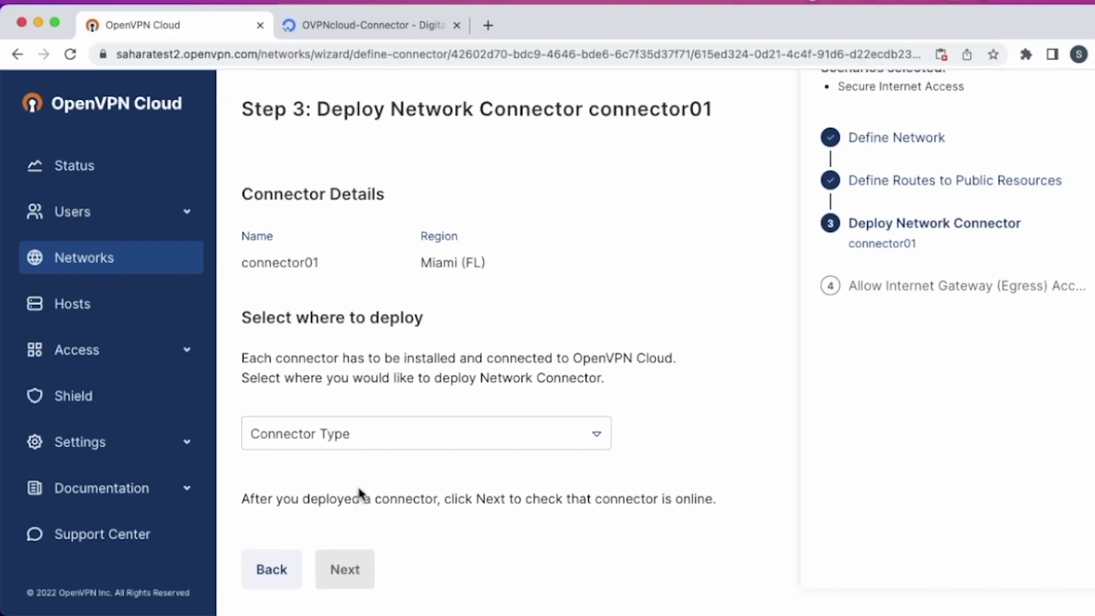
pyautogui.click(358, 435)
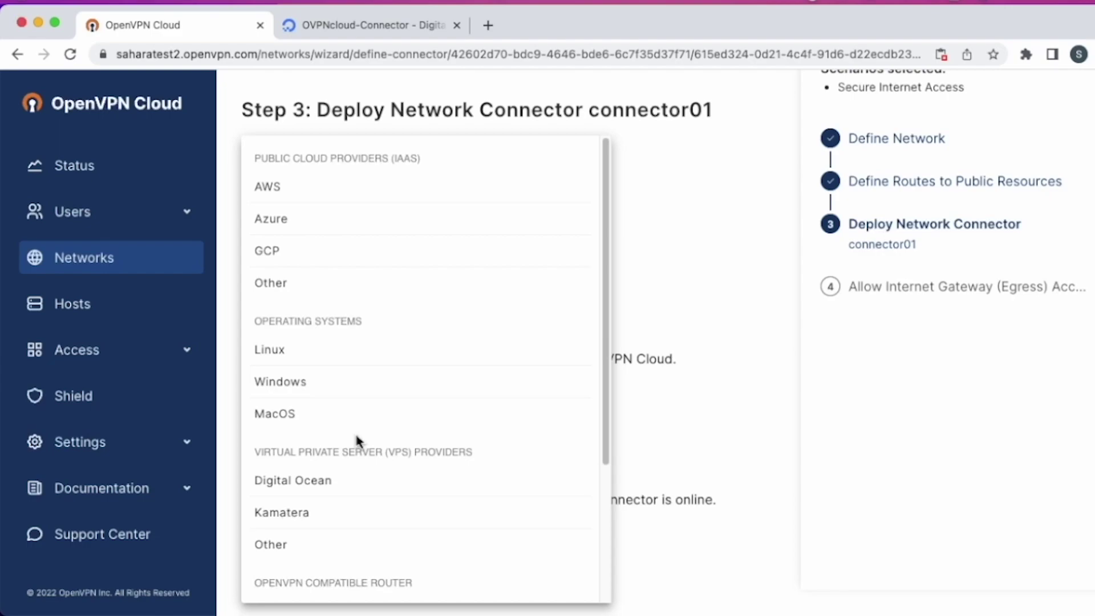
pyautogui.scroll(-2, 358, 441)
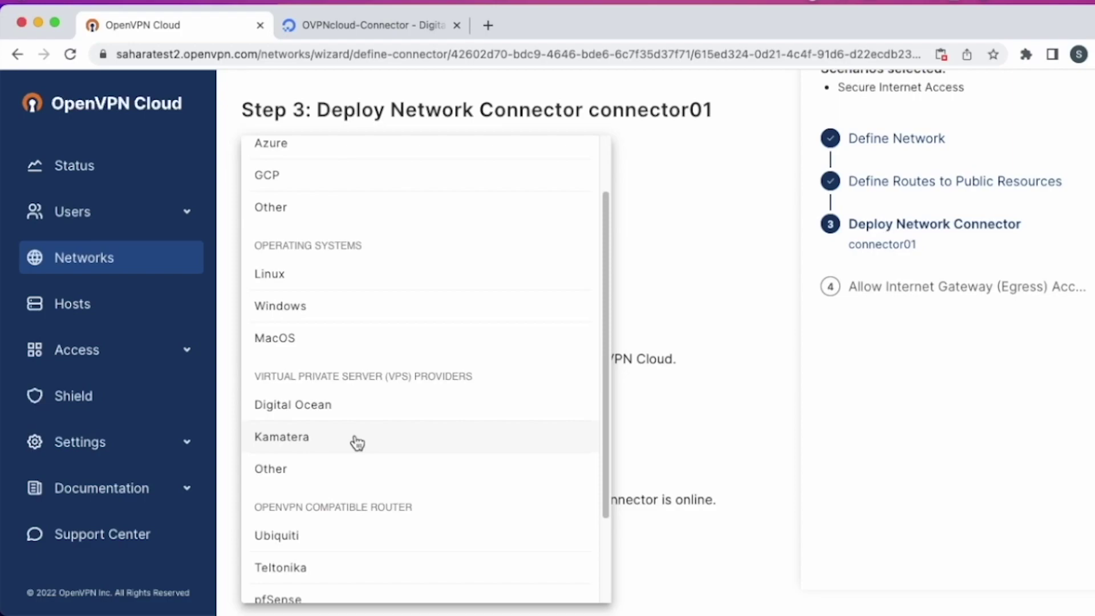
pyautogui.scroll(-3, 358, 442)
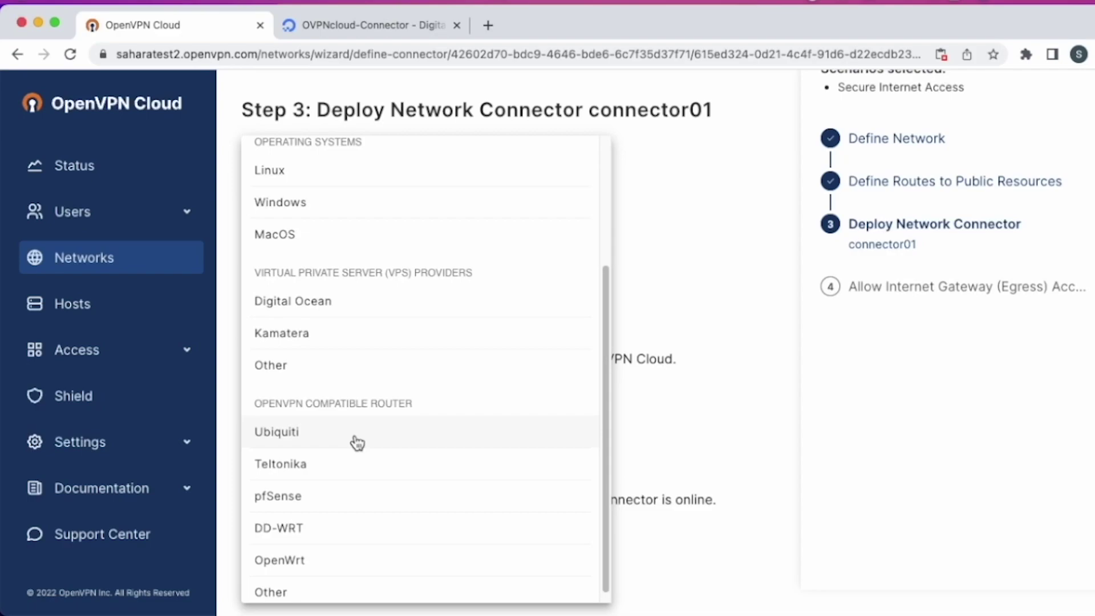
pyautogui.scroll(1, 358, 442)
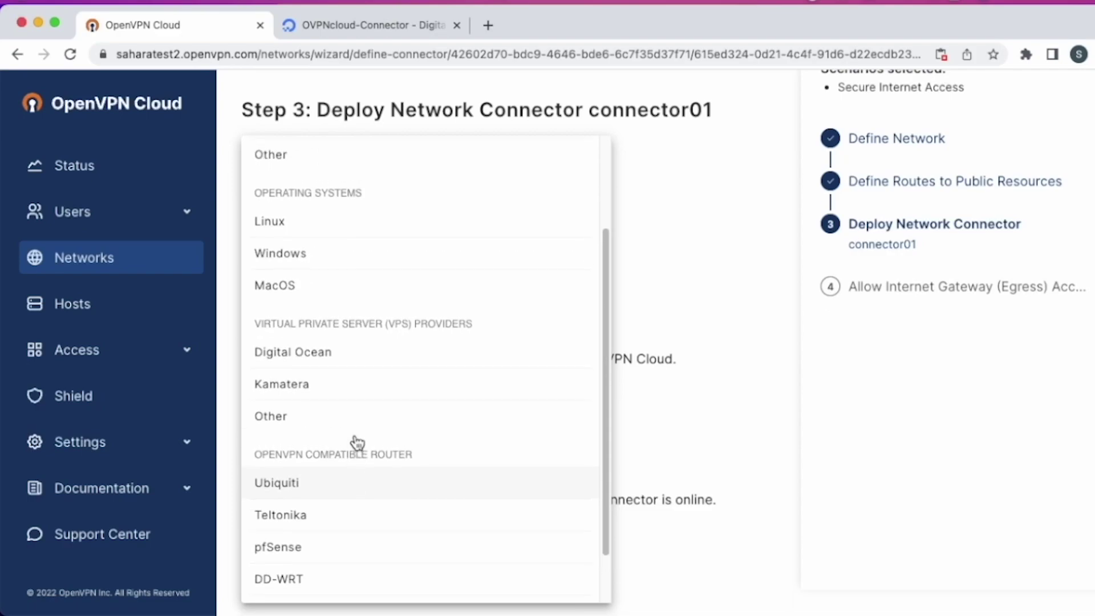
pyautogui.click(312, 357)
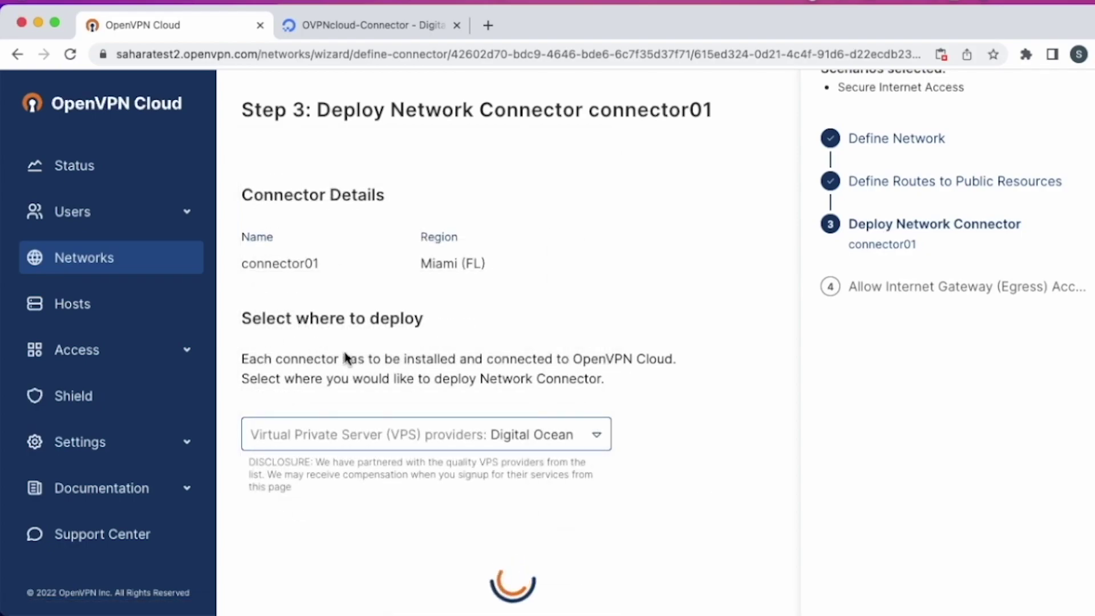
pyautogui.scroll(-1, 572, 474)
pyautogui.scroll(-2, 572, 474)
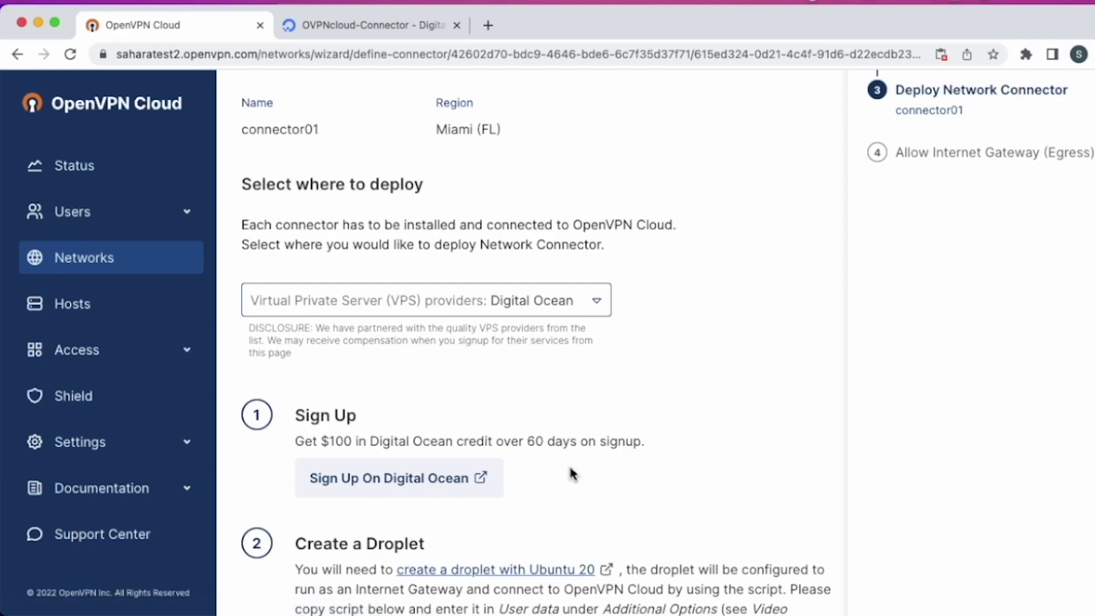
pyautogui.scroll(-2, 572, 474)
pyautogui.scroll(-2, 572, 474)
pyautogui.scroll(-2, 572, 474)
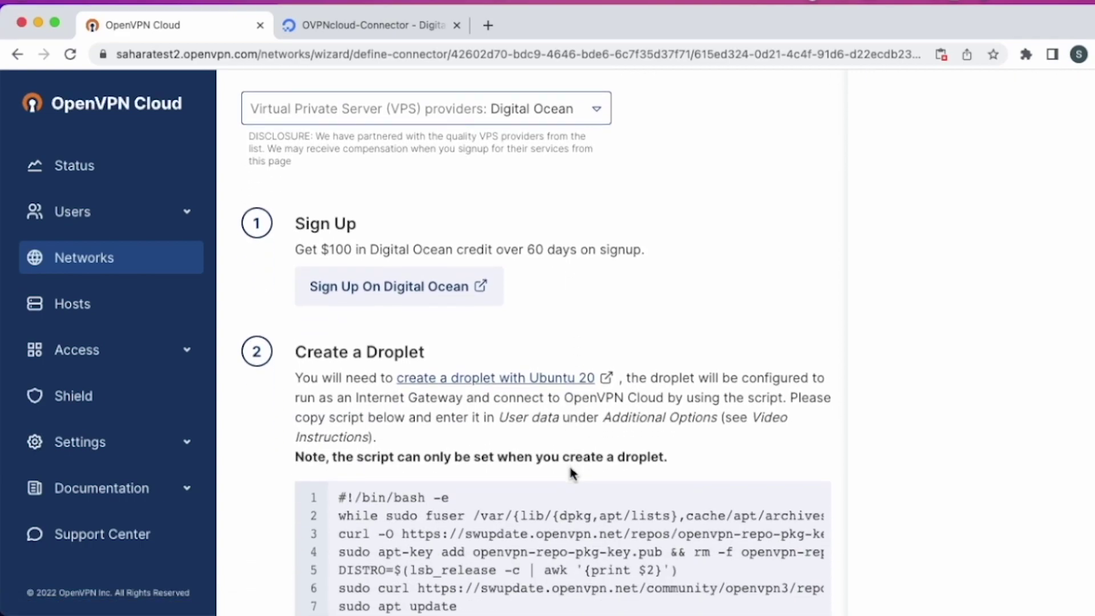
pyautogui.scroll(-2, 571, 474)
pyautogui.moveTo(571, 473)
pyautogui.scroll(-1, 572, 474)
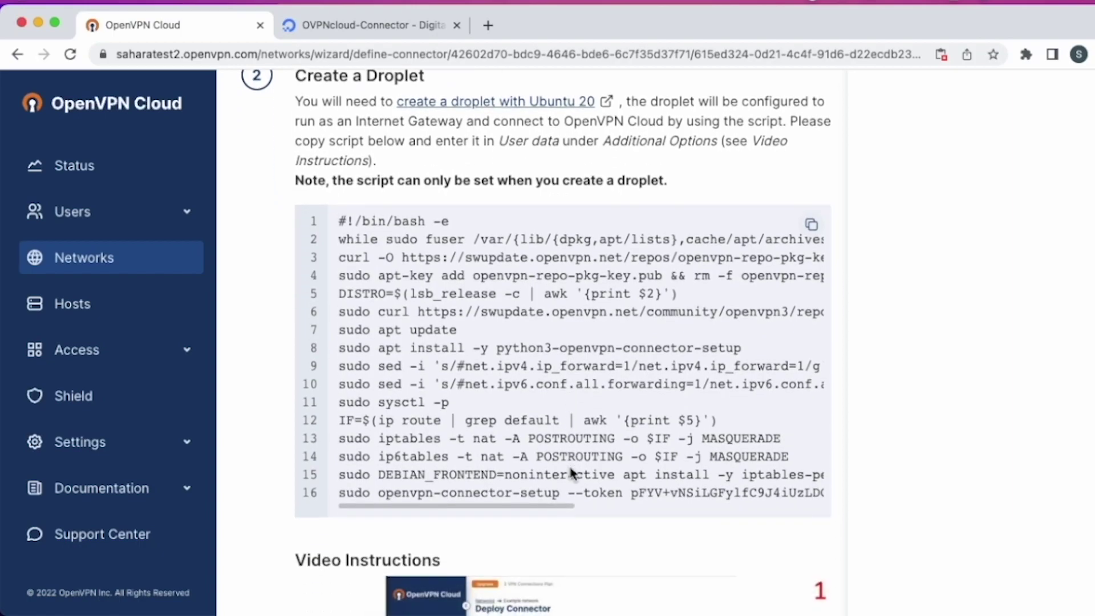
pyautogui.scroll(3, 572, 475)
pyautogui.scroll(1, 573, 474)
pyautogui.scroll(1, 572, 474)
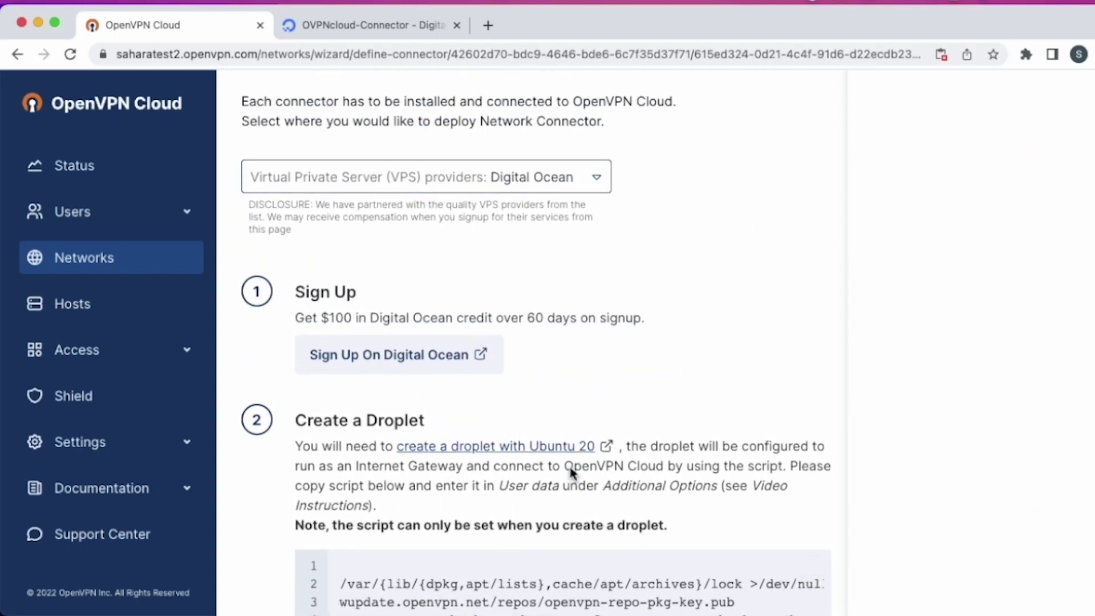
# Change the connector deployment target to Linux after glancing at the droplet page.
pyautogui.click(420, 29)
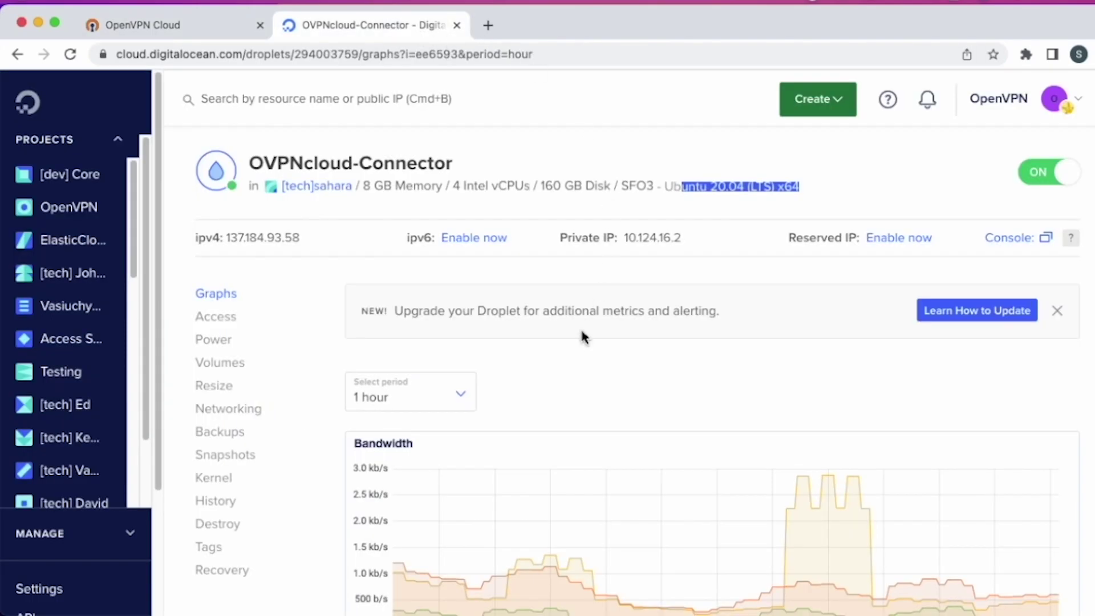
pyautogui.click(612, 282)
pyautogui.scroll(-2, 612, 283)
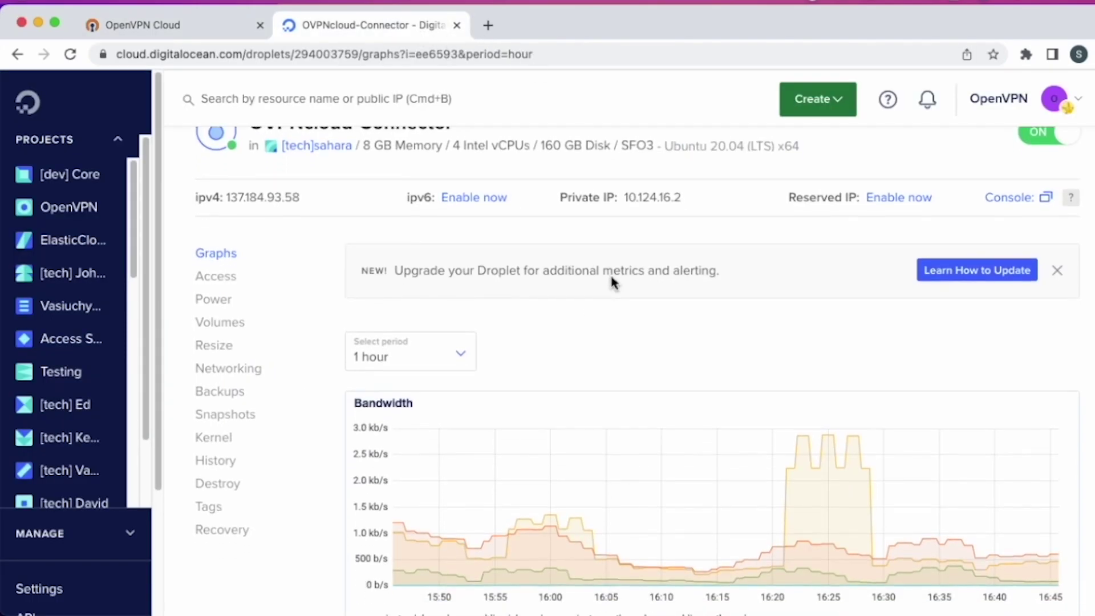
pyautogui.click(208, 31)
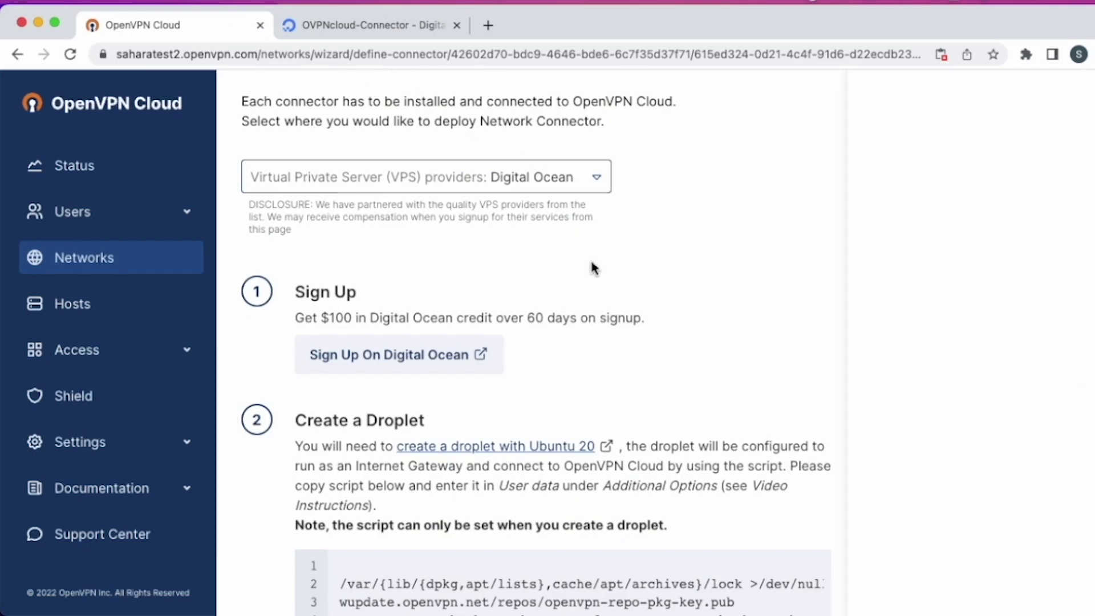
pyautogui.click(565, 176)
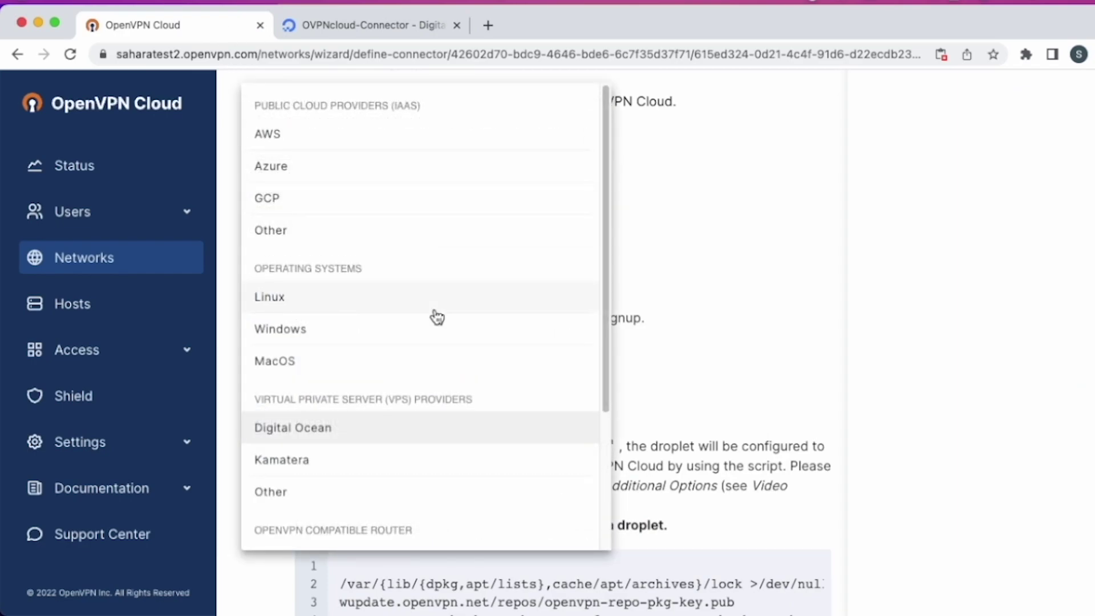
pyautogui.click(306, 299)
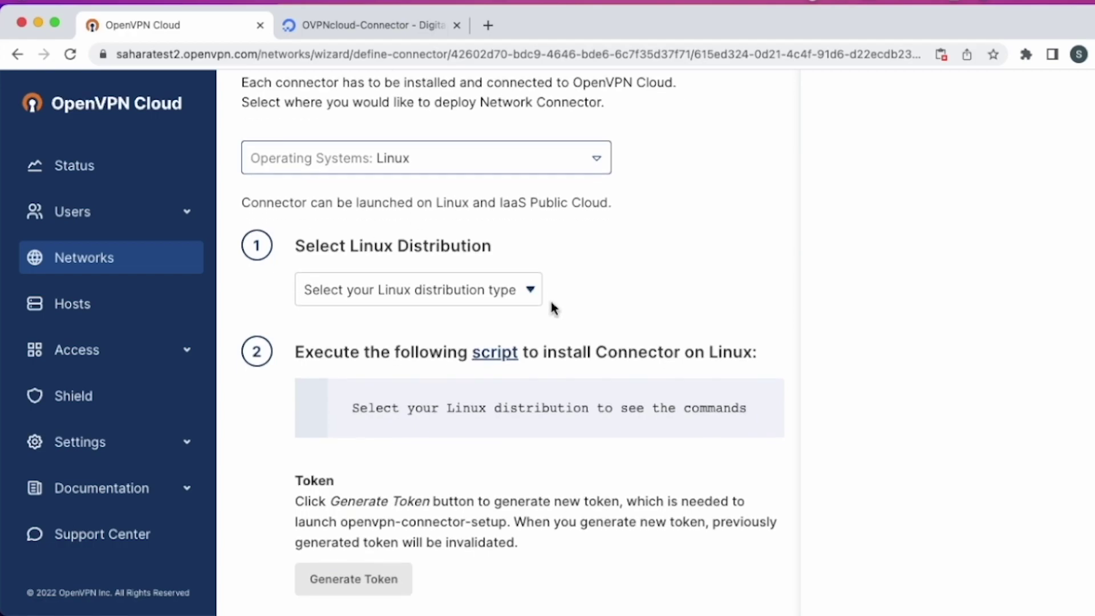
pyautogui.scroll(-1, 552, 308)
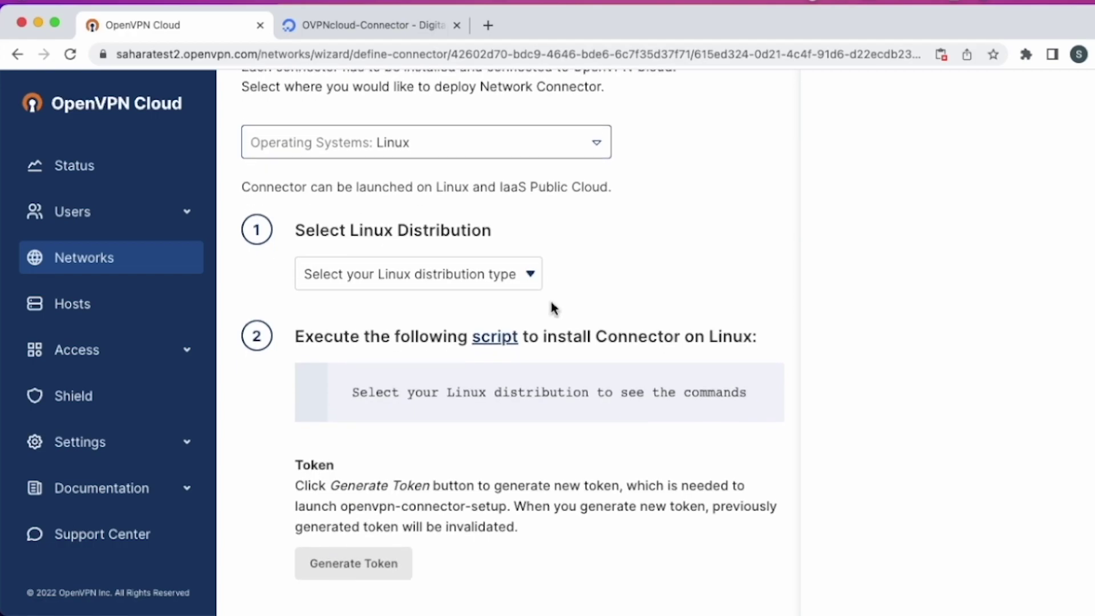
# Pick Ubuntu 20.04, copy its connector install script, and open the droplet's web console.
pyautogui.click(373, 25)
pyautogui.scroll(1, 612, 246)
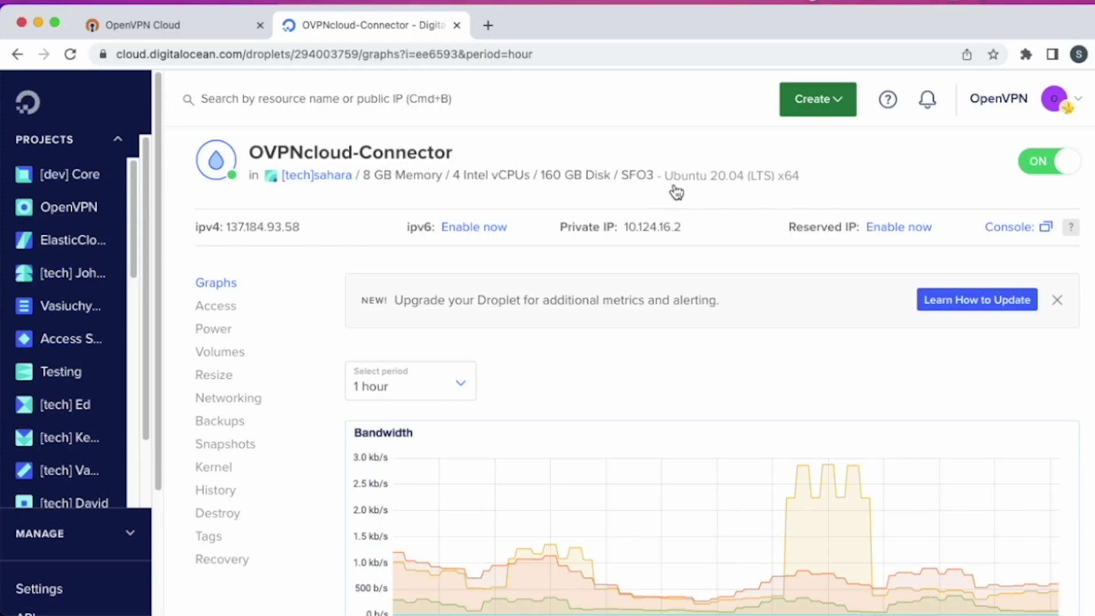
pyautogui.moveTo(672, 176); pyautogui.dragTo(801, 175)
pyautogui.click(734, 177)
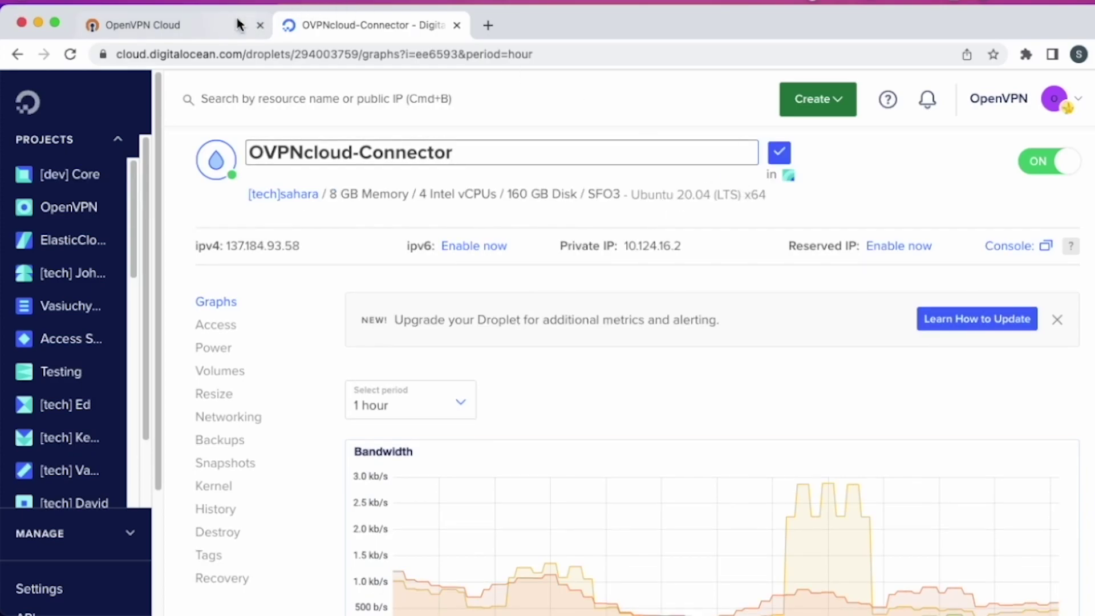
pyautogui.click(220, 25)
pyautogui.click(514, 274)
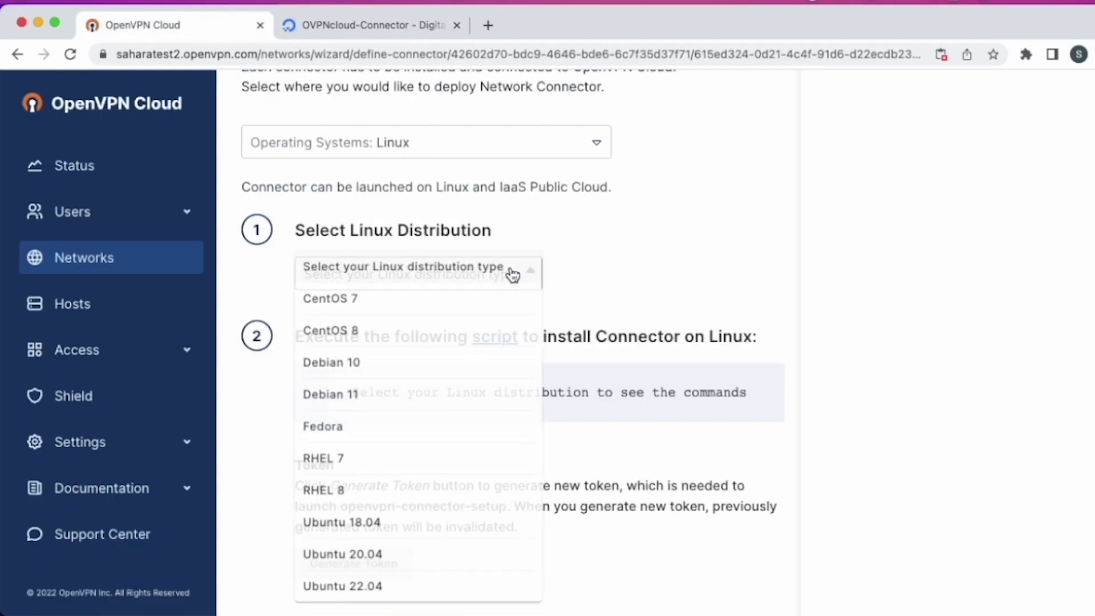
pyautogui.click(377, 555)
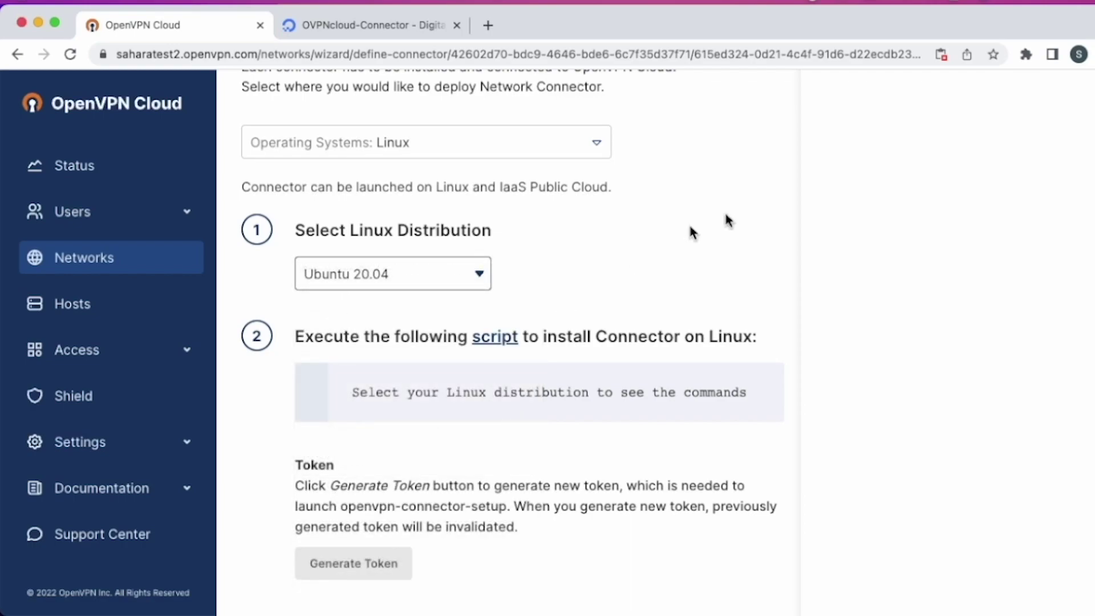
pyautogui.scroll(-2, 652, 301)
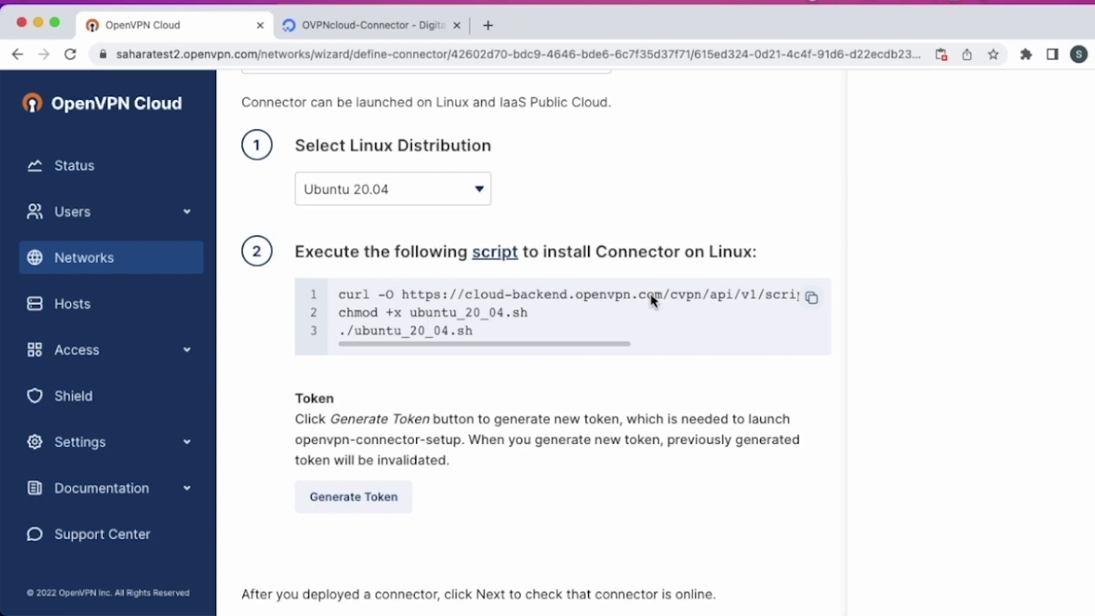
pyautogui.click(813, 301)
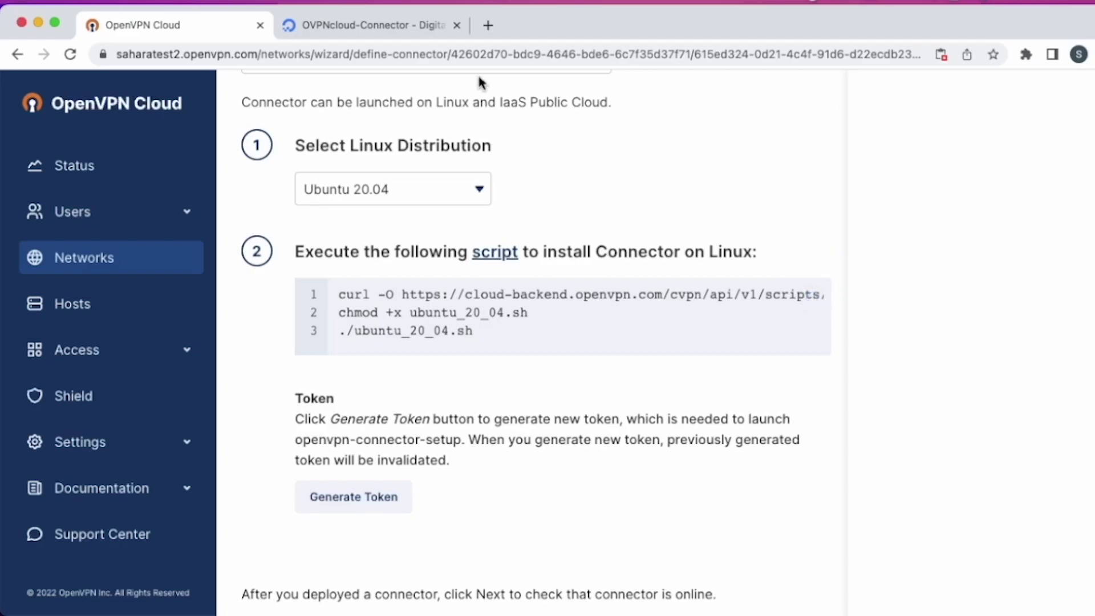
pyautogui.click(428, 25)
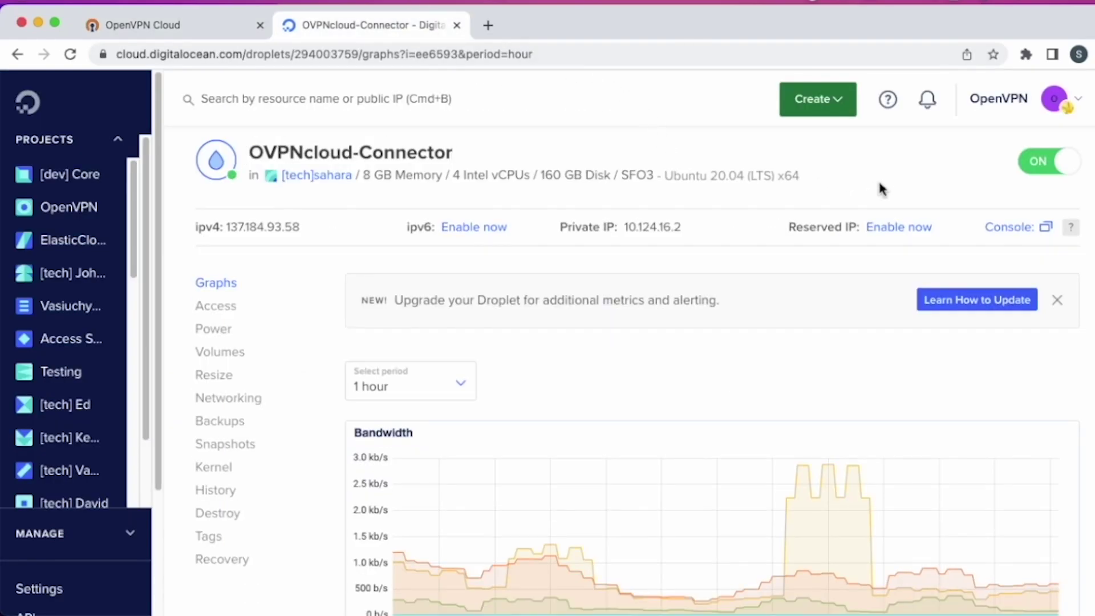
pyautogui.scroll(-2, 790, 202)
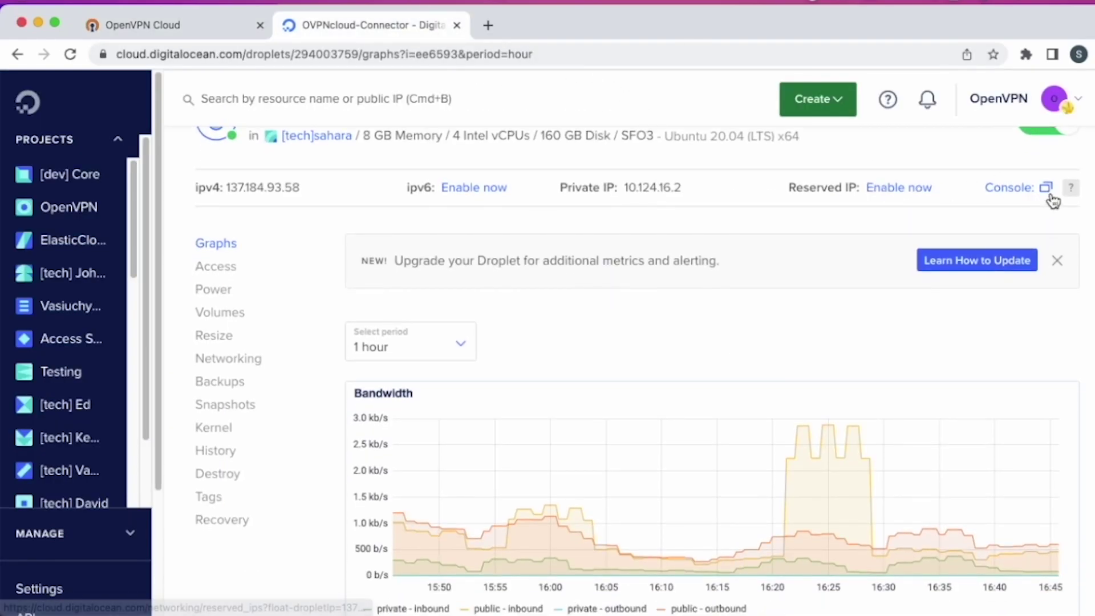
pyautogui.click(1046, 187)
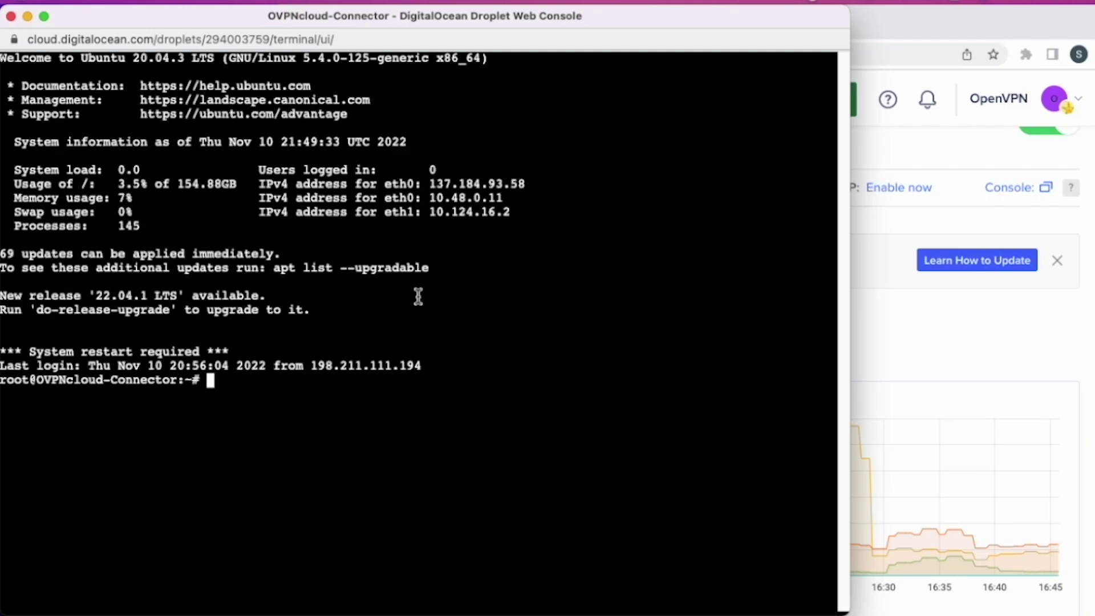
# Paste the curl and chmod commands and run ./ubuntu_20_04.sh in the droplet console.
pyautogui.press('Return')
pyautogui.press('Return')
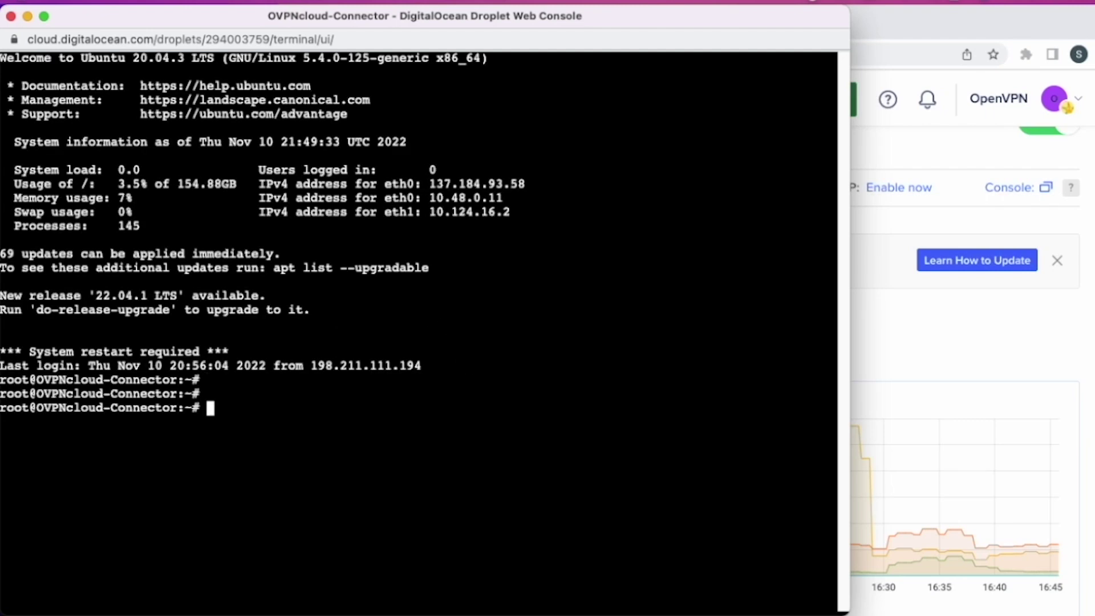
pyautogui.press('super+v')
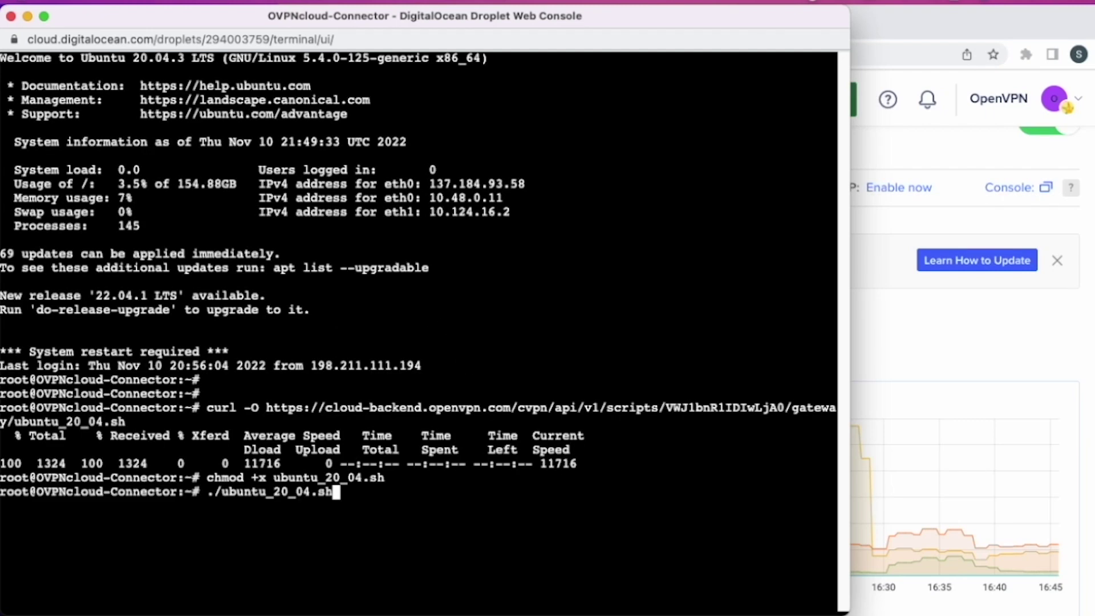
pyautogui.press('Return')
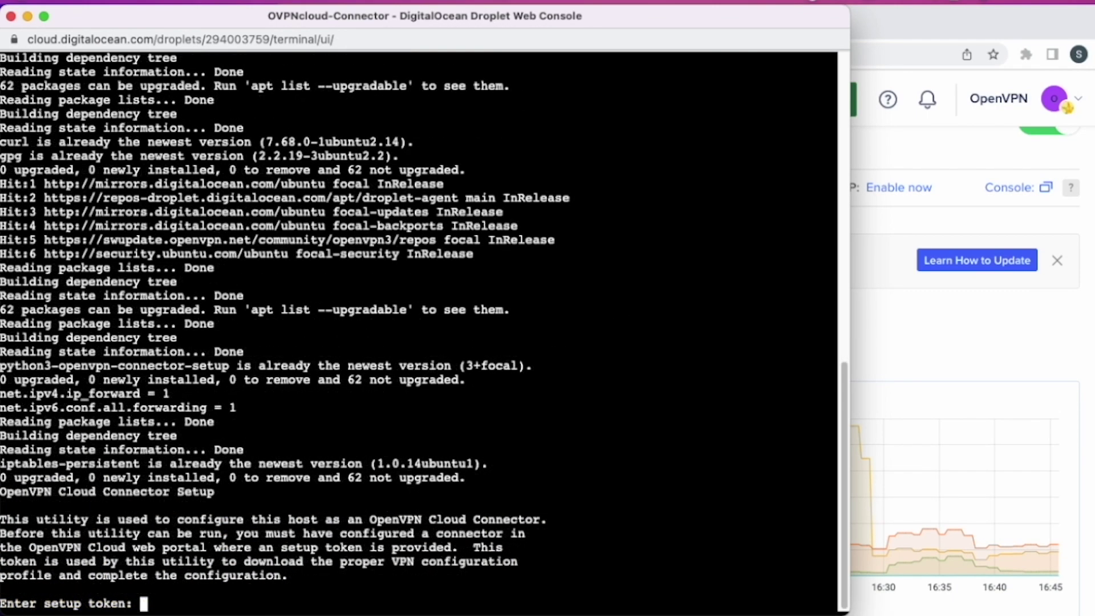
# Generate, reveal and copy a fresh OpenVPN Cloud setup token for the waiting droplet script.
pyautogui.click(910, 159)
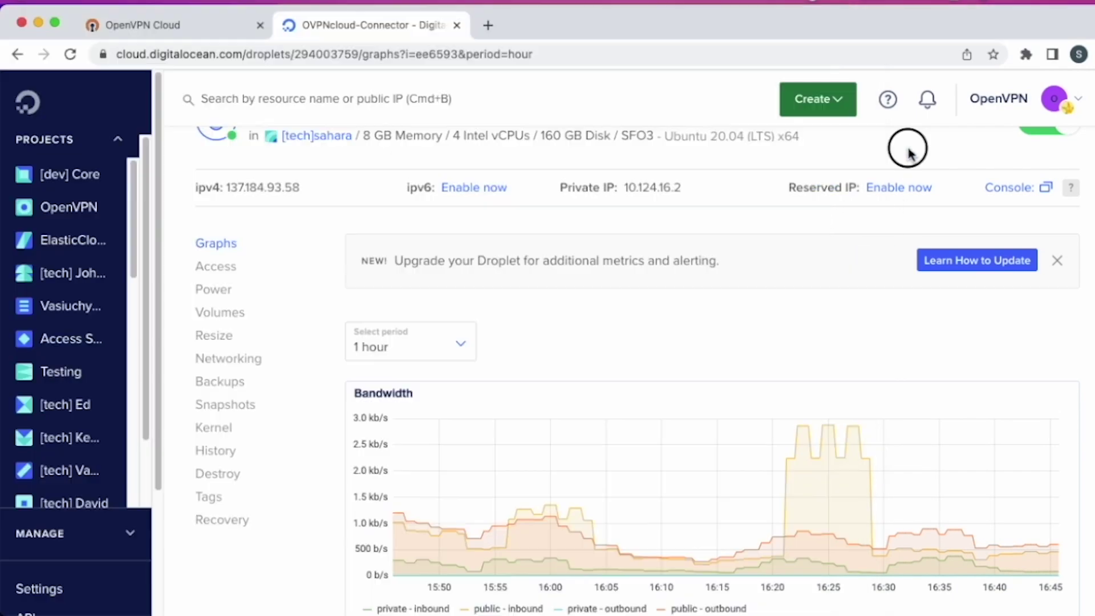
pyautogui.click(143, 25)
pyautogui.scroll(-2, 536, 432)
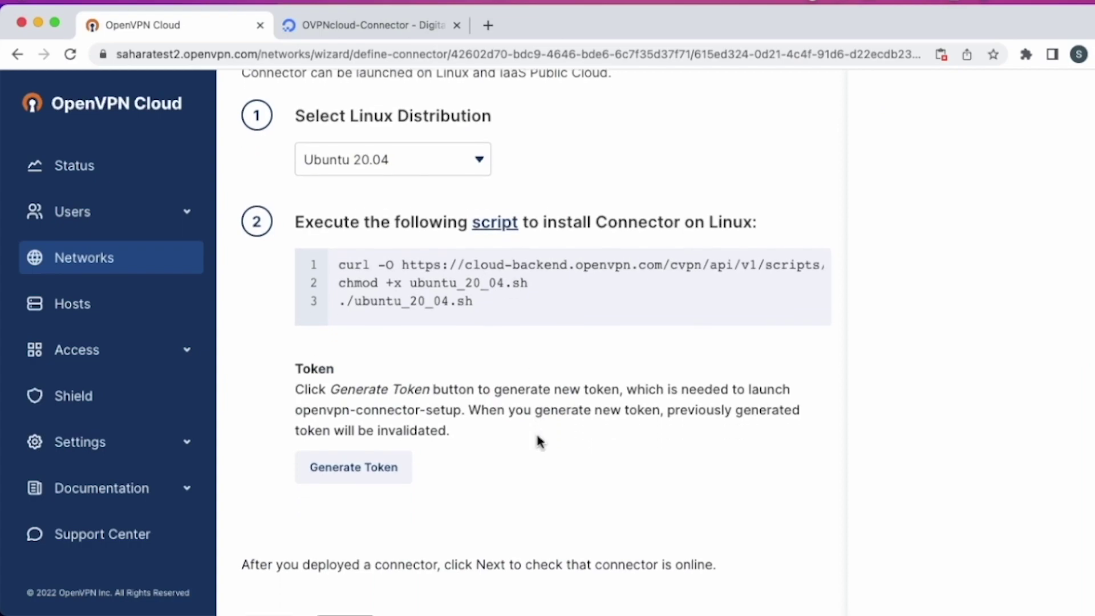
pyautogui.scroll(-1, 426, 440)
pyautogui.click(353, 403)
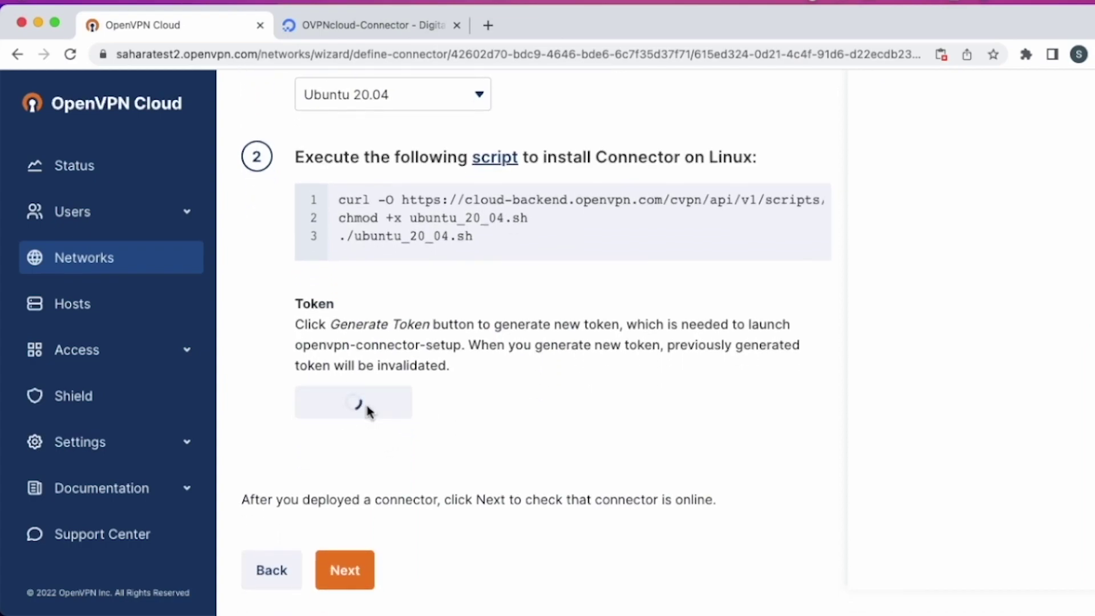
pyautogui.click(334, 434)
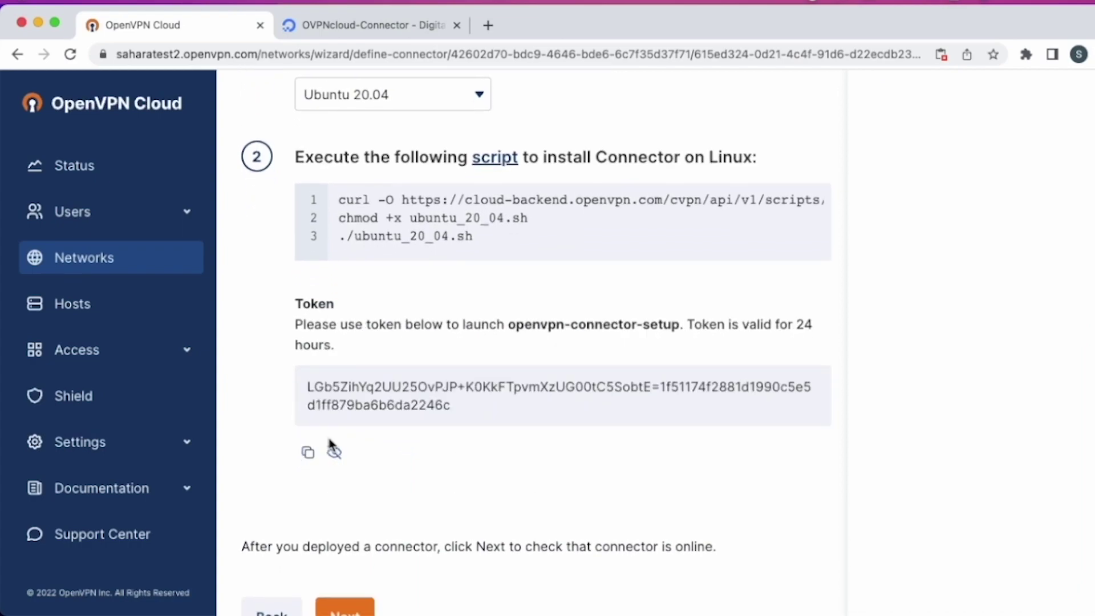
pyautogui.click(308, 454)
pyautogui.hotkey('ctrl', 'Up')
pyautogui.click(252, 445)
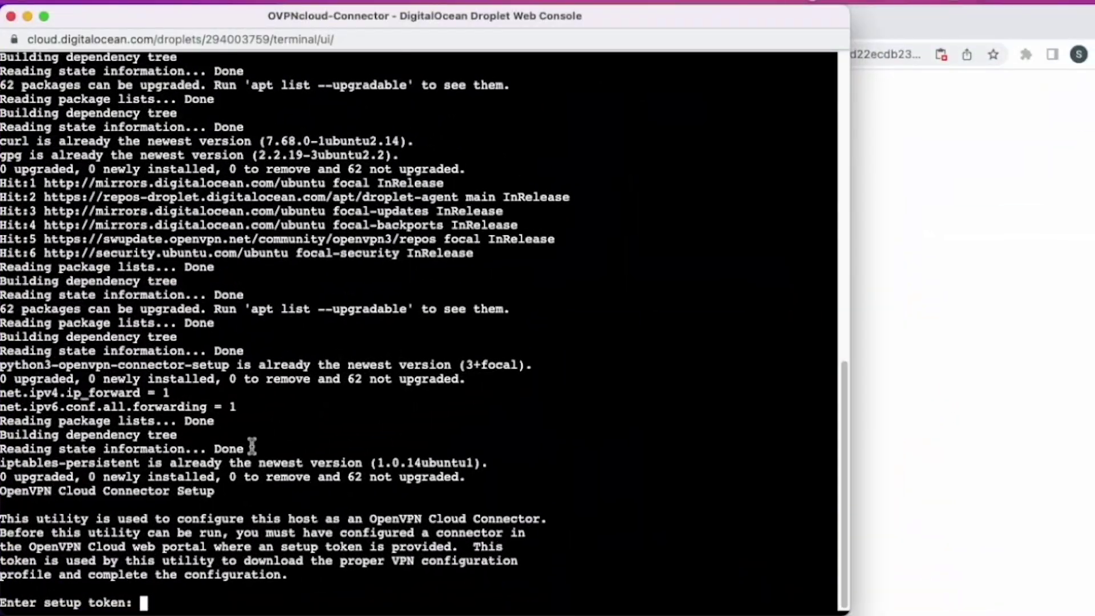
# Paste the token at 'Enter setup token:' and confirm the connector service started.
pyautogui.rightClick(324, 588)
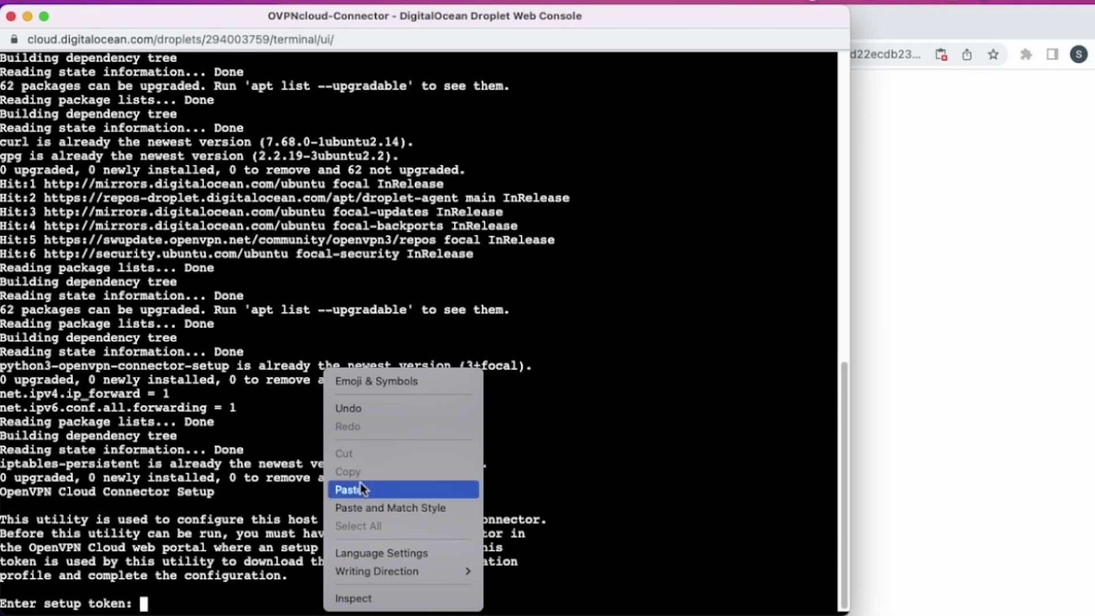
pyautogui.click(351, 489)
pyautogui.press('Return')
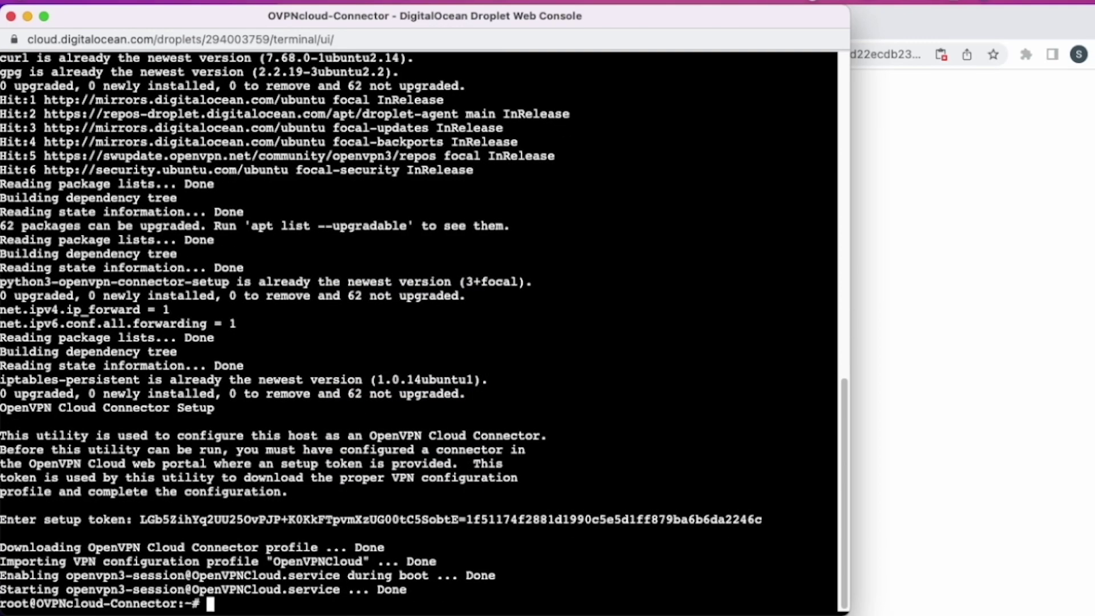
pyautogui.press('Return')
pyautogui.press('Return')
pyautogui.press('Return')
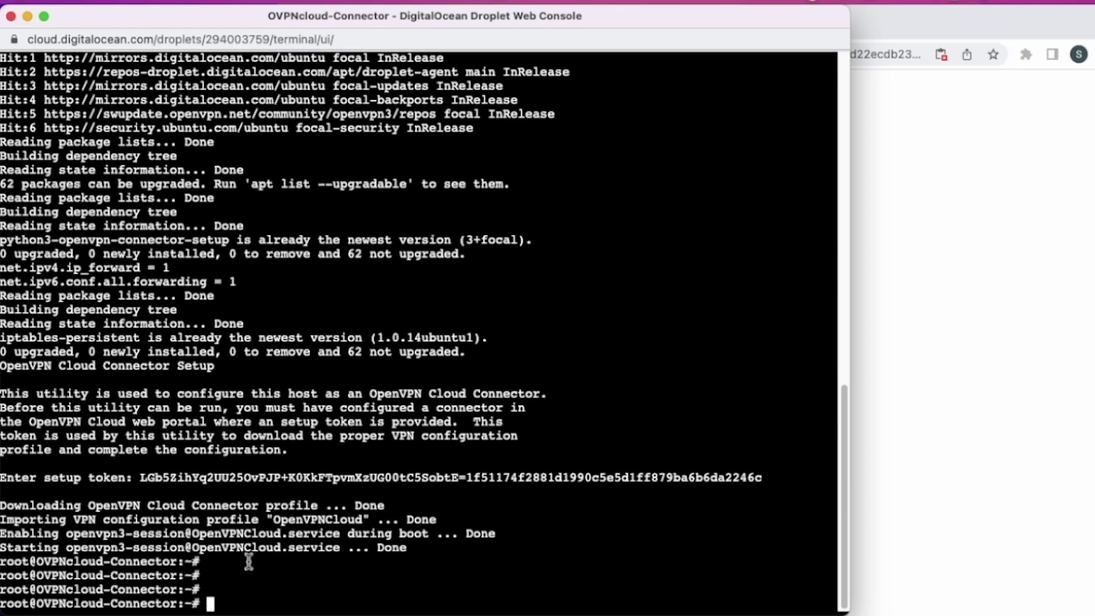
pyautogui.moveTo(202, 546); pyautogui.dragTo(397, 561)
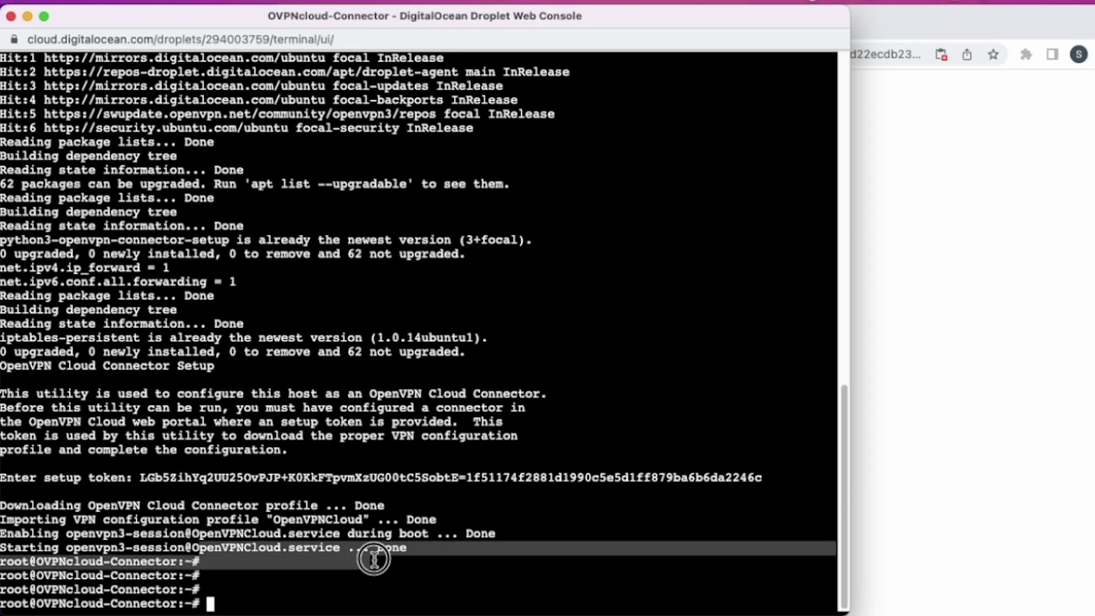
pyautogui.click(377, 581)
# Confirm connector01 shows Connected in Connector Status and continue to the egress step.
pyautogui.click(937, 403)
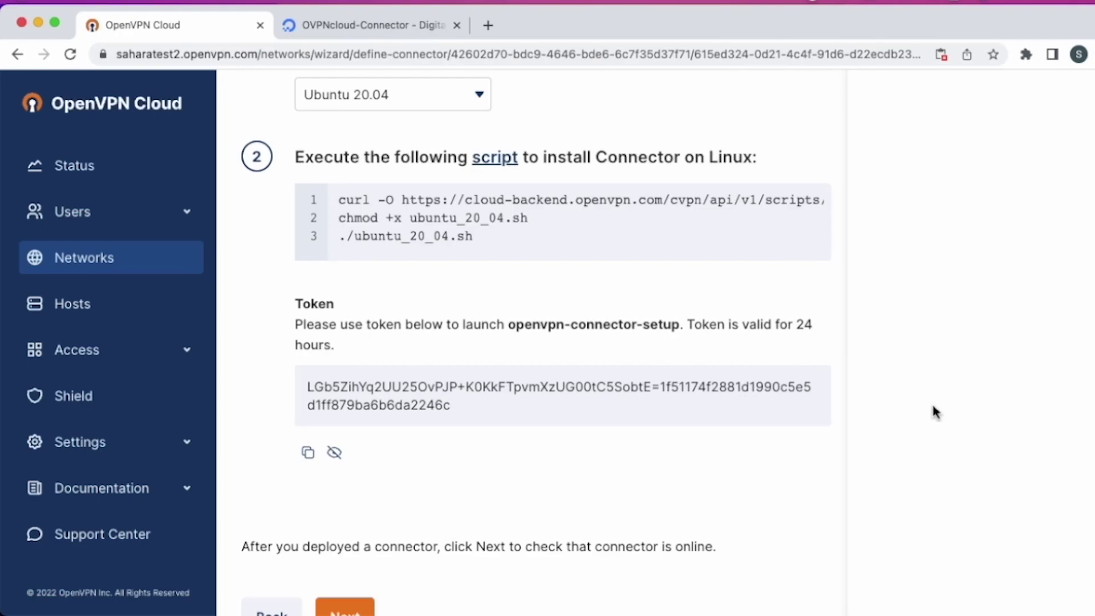
pyautogui.scroll(-1, 645, 477)
pyautogui.click(344, 589)
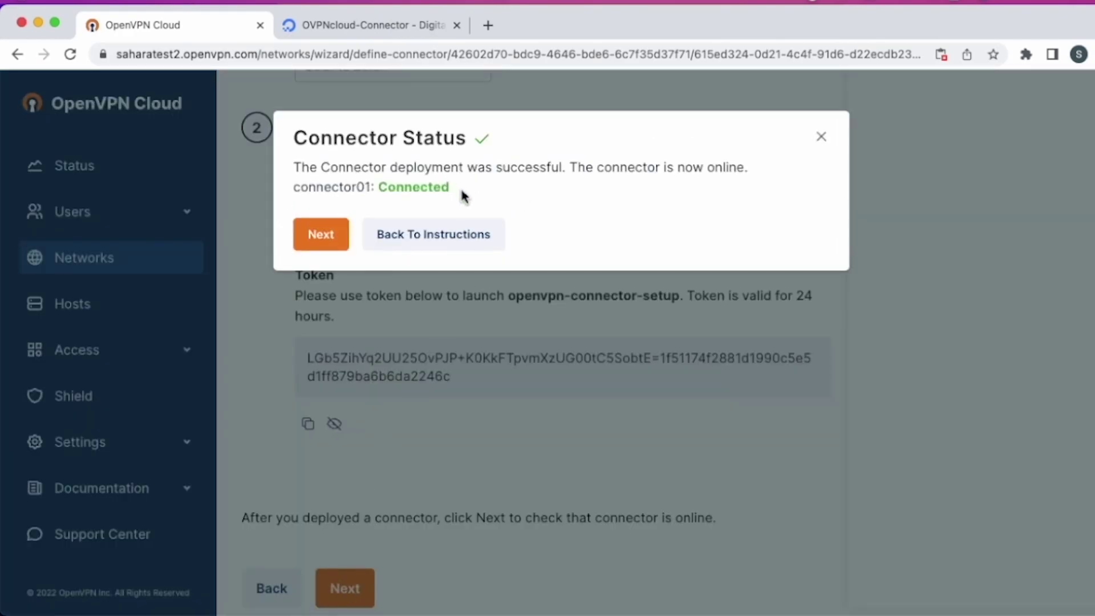
pyautogui.moveTo(454, 187); pyautogui.dragTo(373, 188)
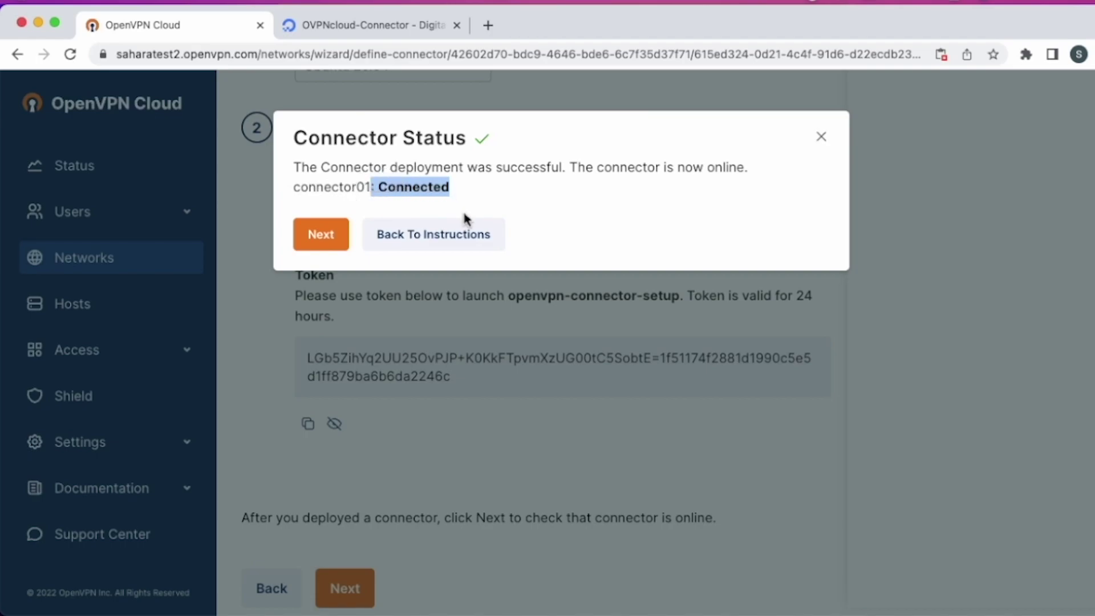
pyautogui.click(321, 234)
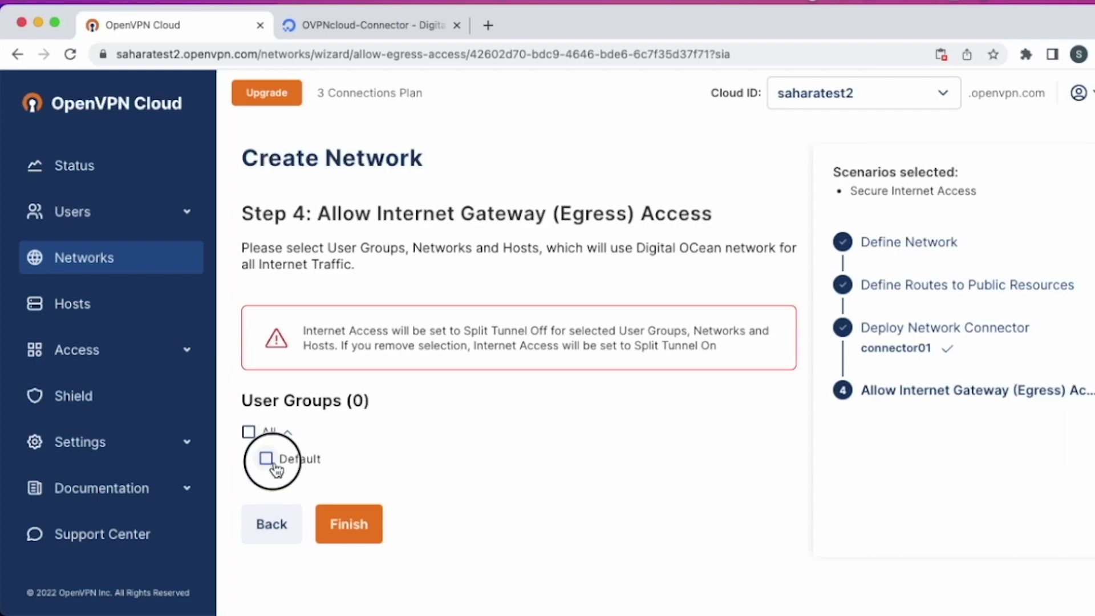
# Give the Default user group gateway access, finish, and reload to confirm Online status.
pyautogui.click(267, 459)
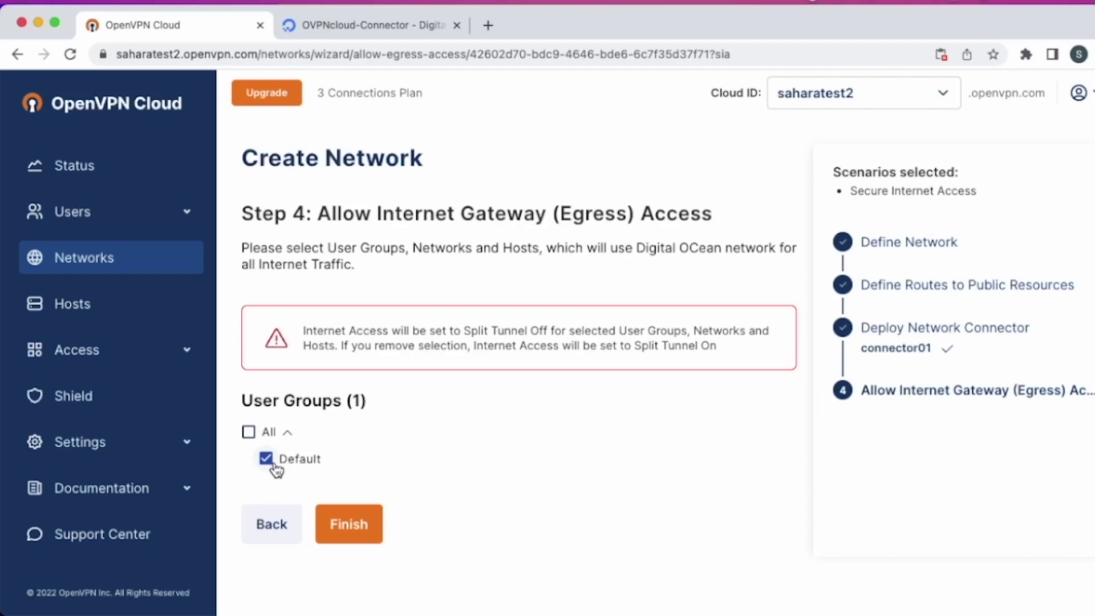
pyautogui.click(349, 523)
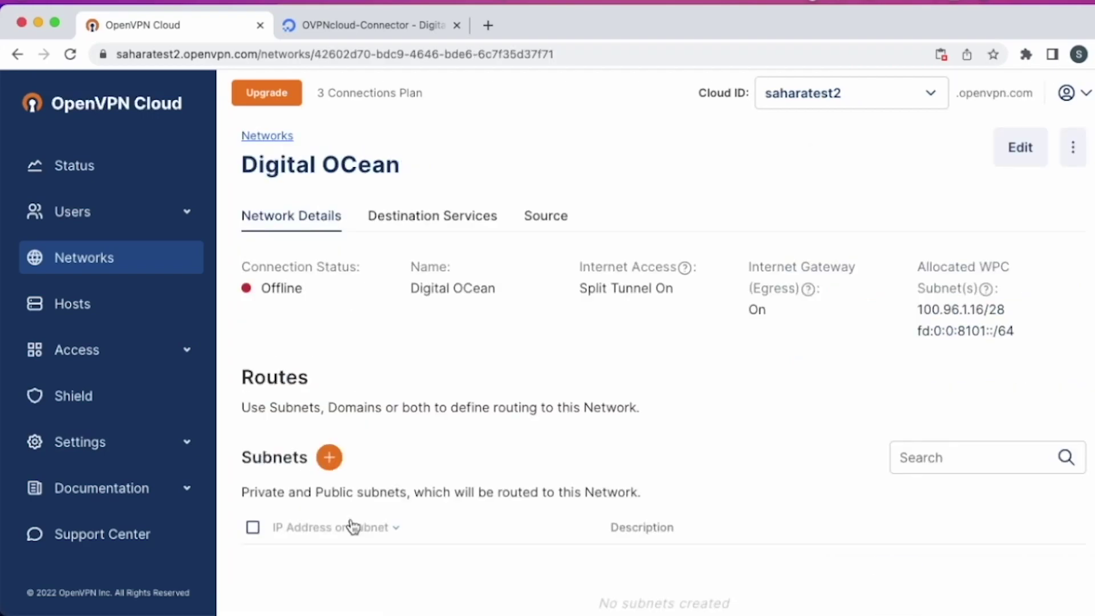
pyautogui.scroll(-3, 391, 423)
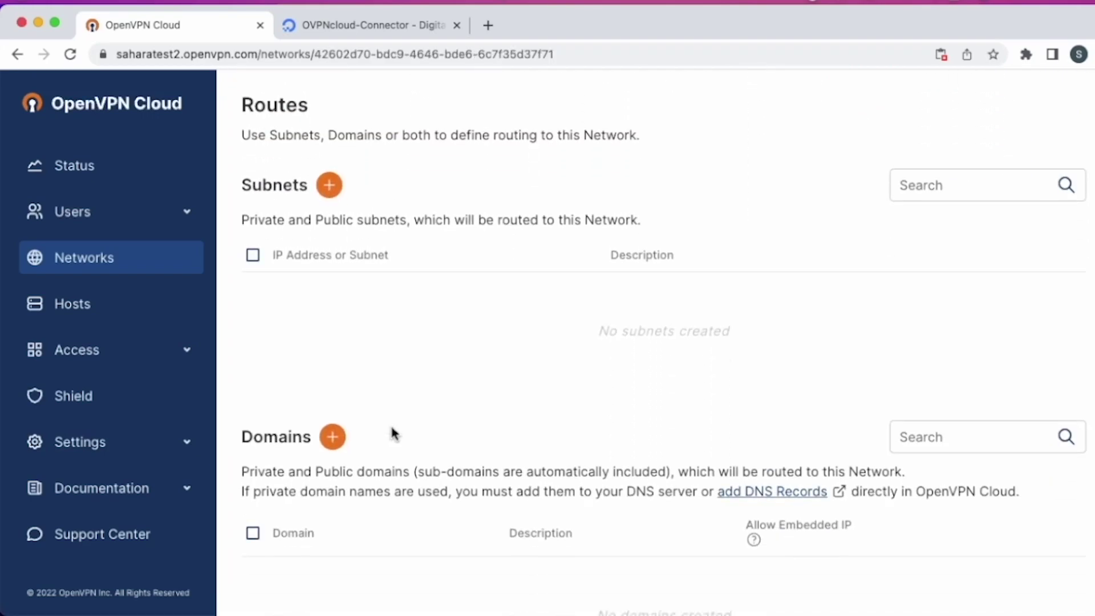
pyautogui.scroll(-3, 391, 423)
pyautogui.scroll(-3, 391, 424)
pyautogui.scroll(-1, 391, 424)
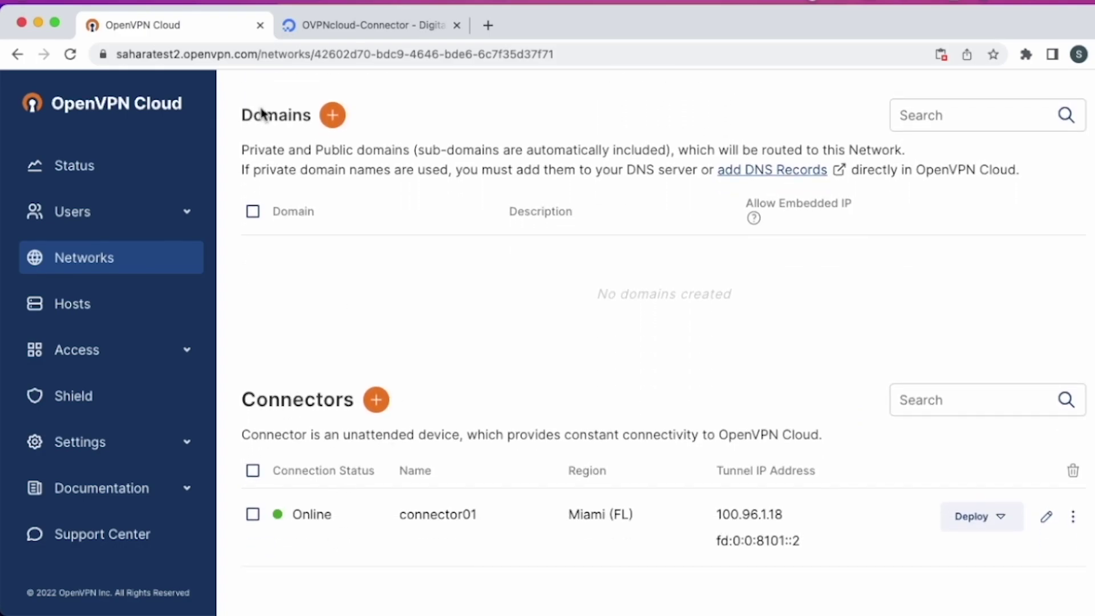
pyautogui.click(72, 54)
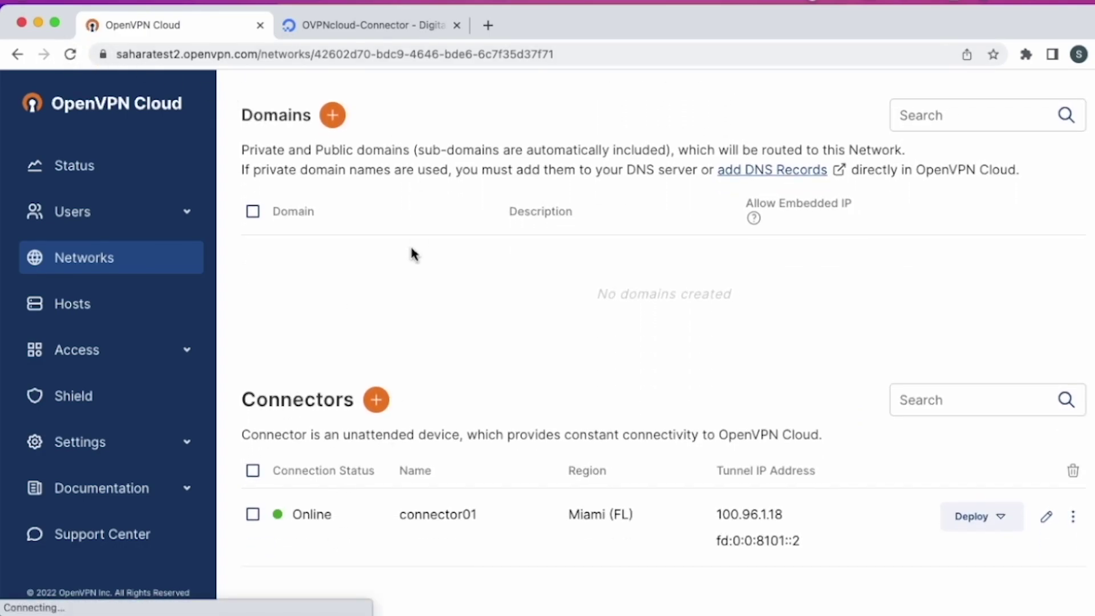
pyautogui.scroll(3, 412, 253)
pyautogui.scroll(2, 411, 254)
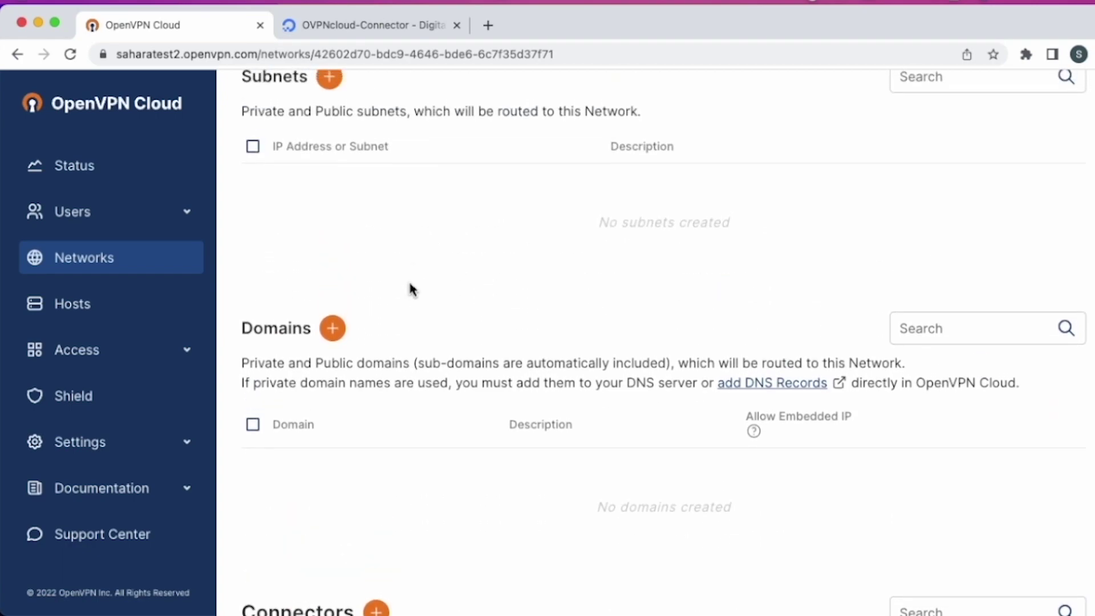
pyautogui.scroll(2, 309, 464)
pyautogui.scroll(3, 308, 464)
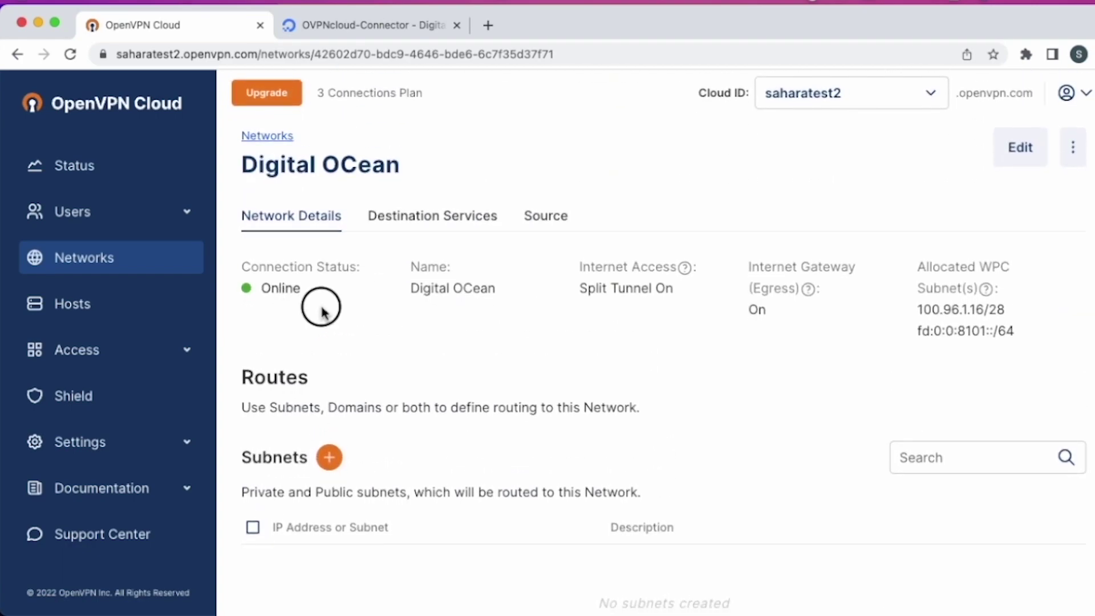
pyautogui.moveTo(266, 289); pyautogui.dragTo(355, 312)
pyautogui.click(355, 313)
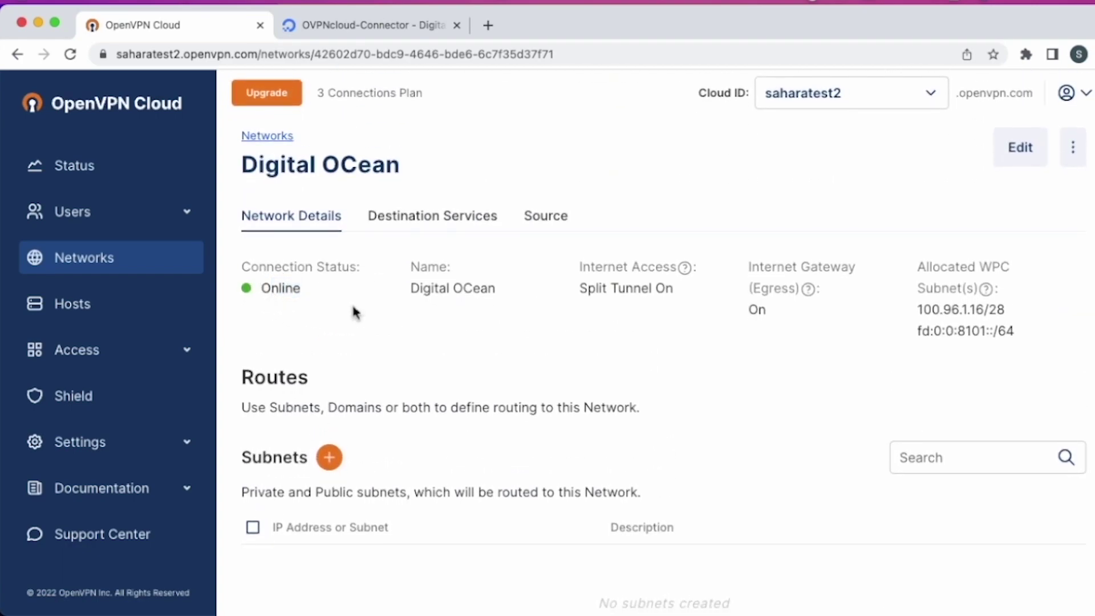
# Show the Users list and highlight the first user's username.
pyautogui.click(157, 216)
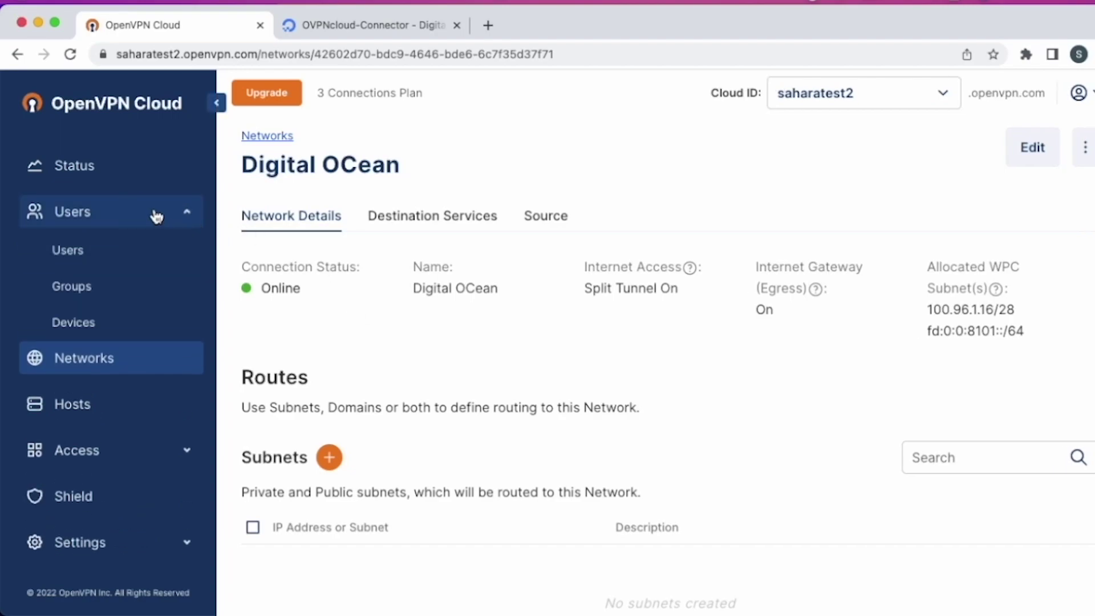
pyautogui.click(109, 250)
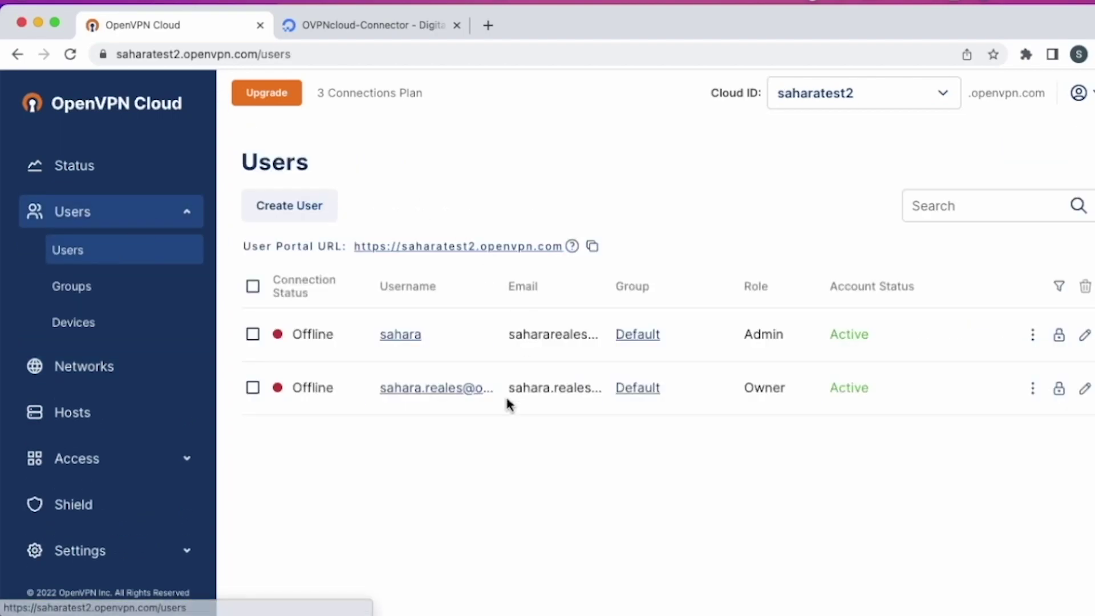
pyautogui.moveTo(426, 336); pyautogui.dragTo(372, 341)
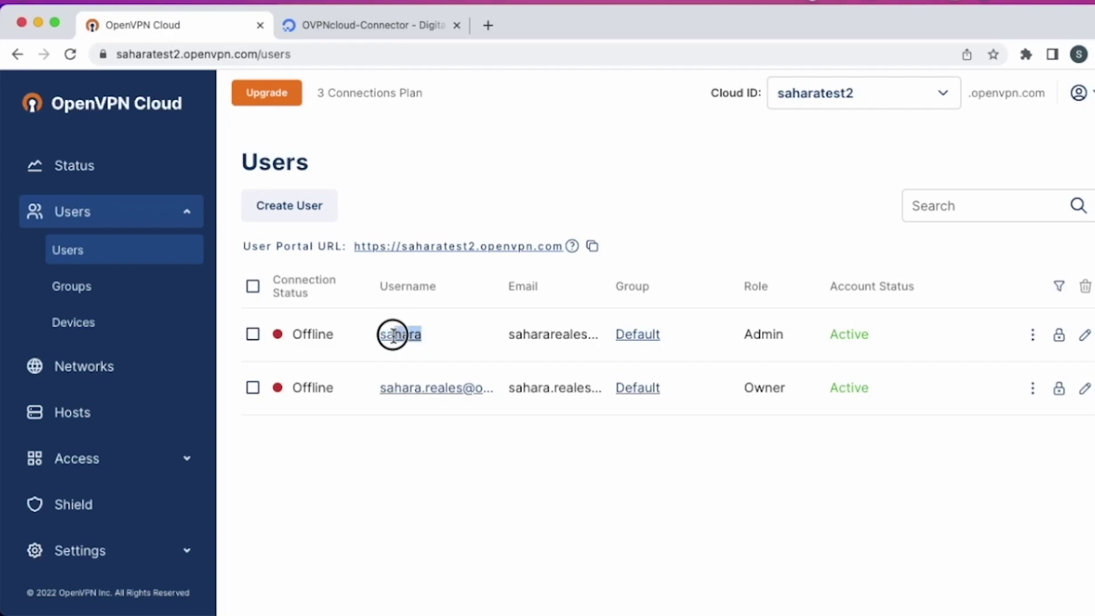
pyautogui.click(365, 321)
# Review a new user's Group (Default) and Role options, then cancel without adding anyone.
pyautogui.click(289, 206)
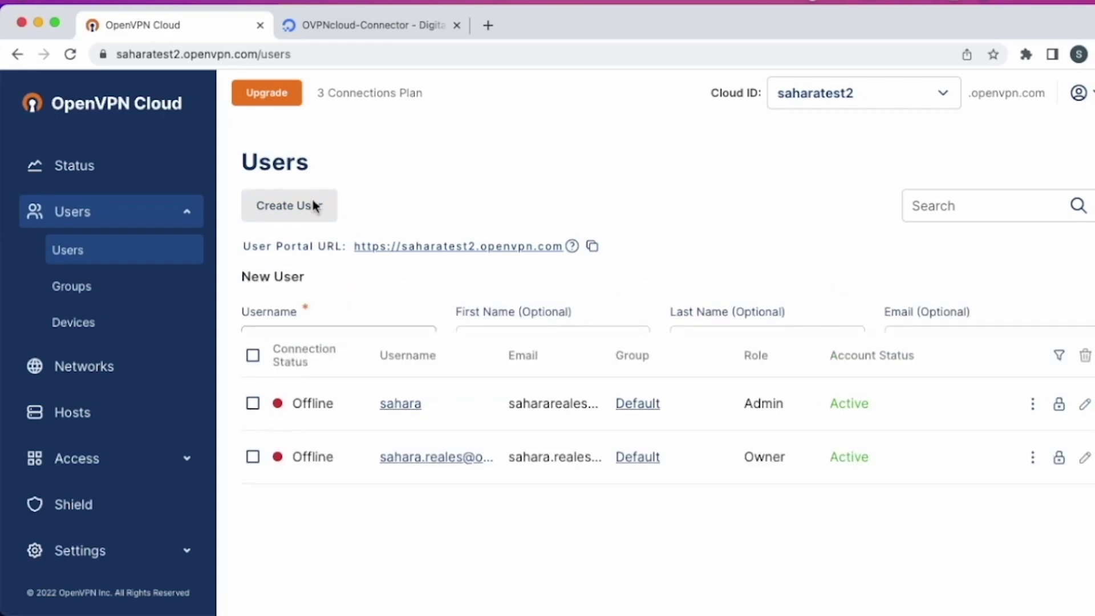
pyautogui.click(315, 359)
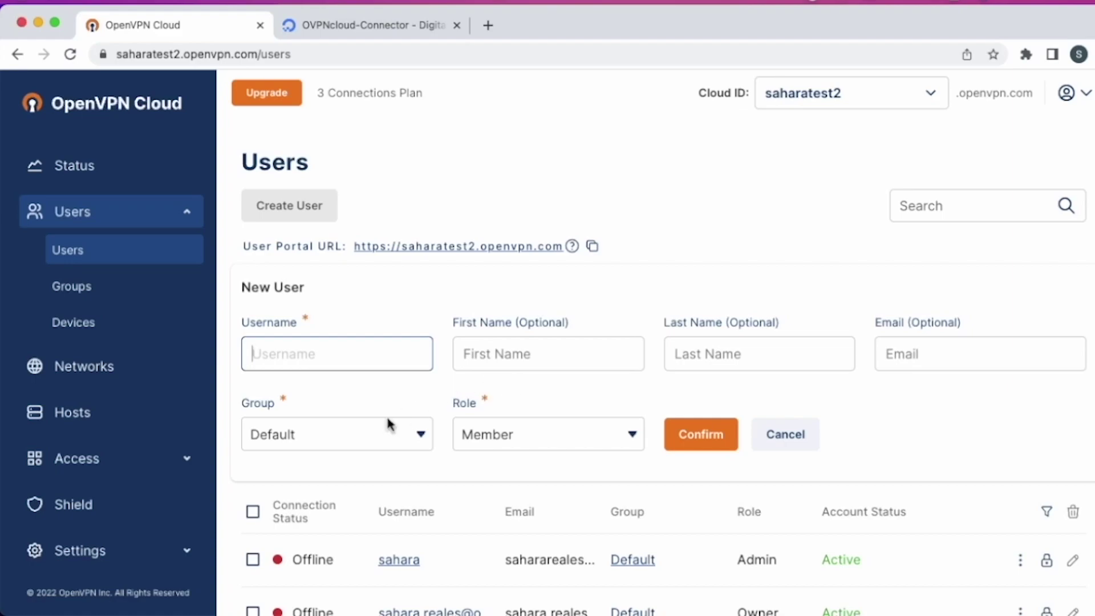
pyautogui.click(346, 446)
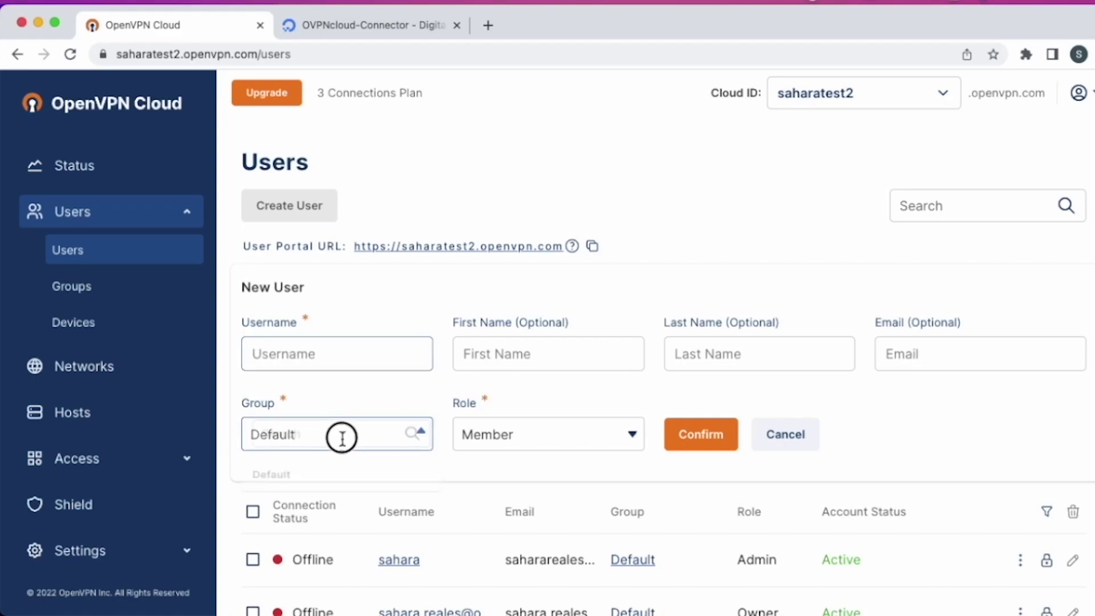
pyautogui.click(356, 402)
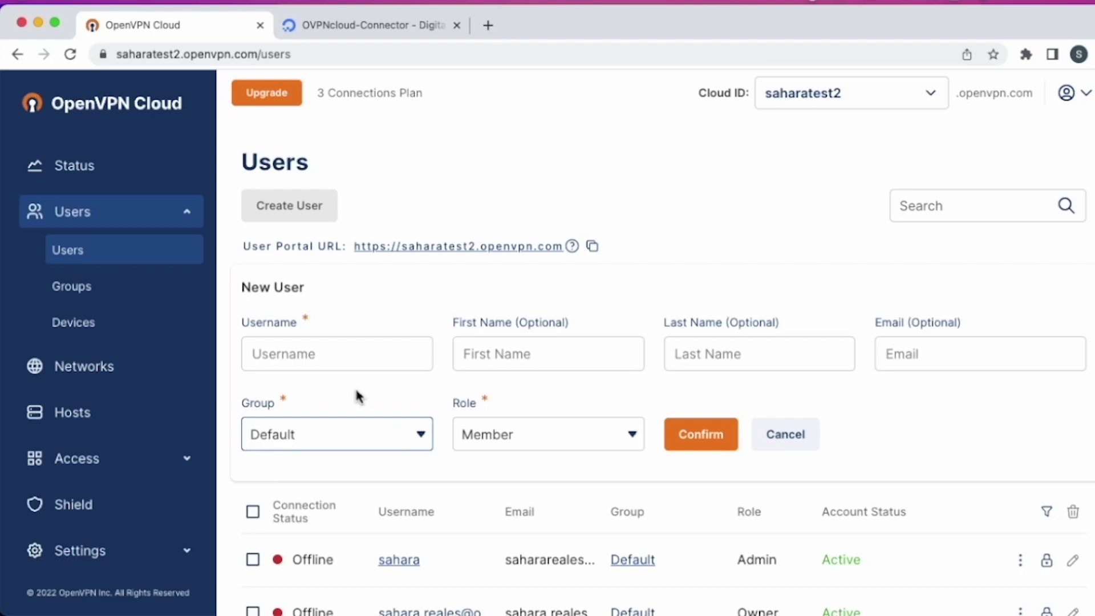
pyautogui.click(505, 434)
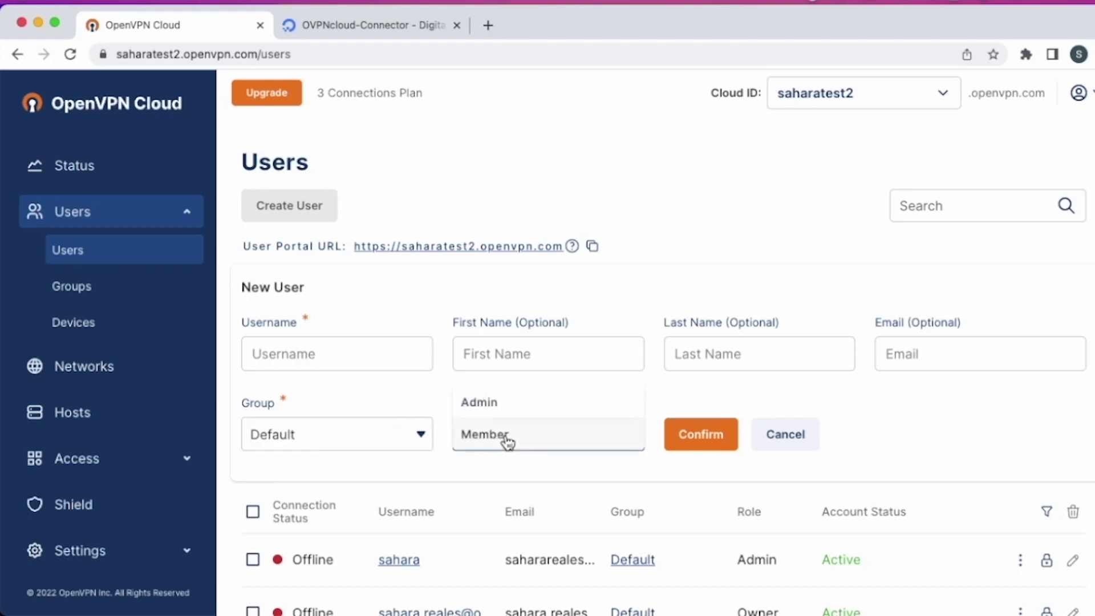
pyautogui.click(828, 400)
pyautogui.click(786, 433)
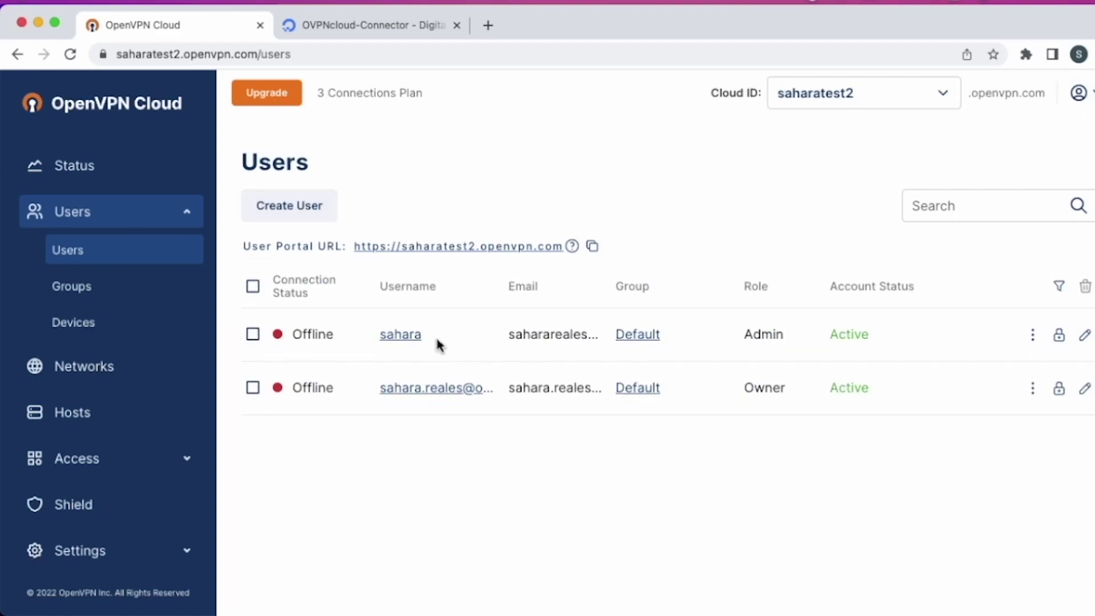
pyautogui.moveTo(428, 334); pyautogui.dragTo(376, 334)
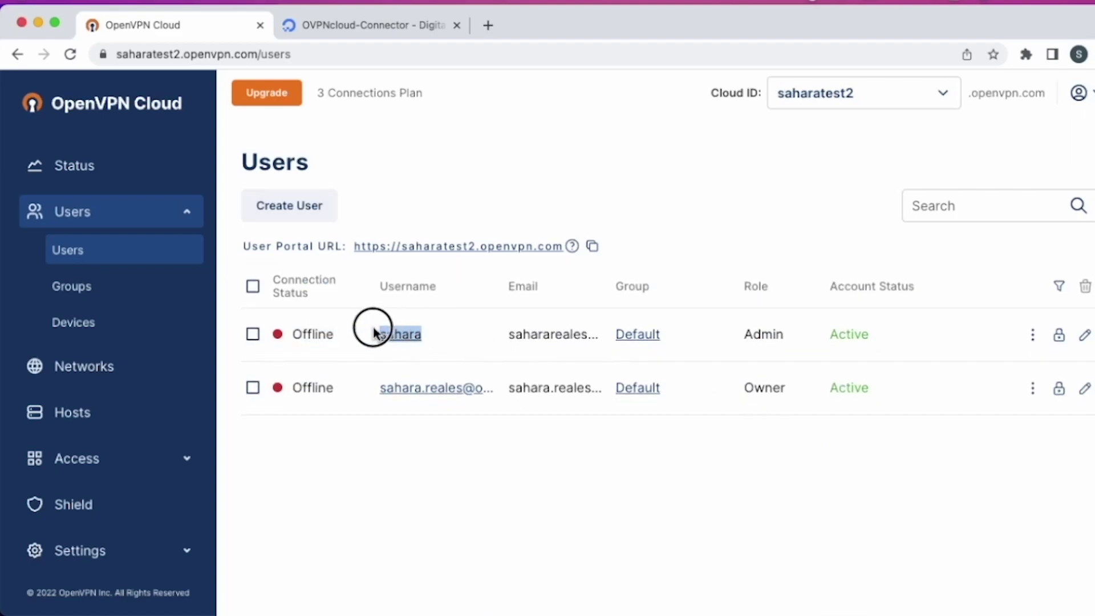
pyautogui.click(452, 353)
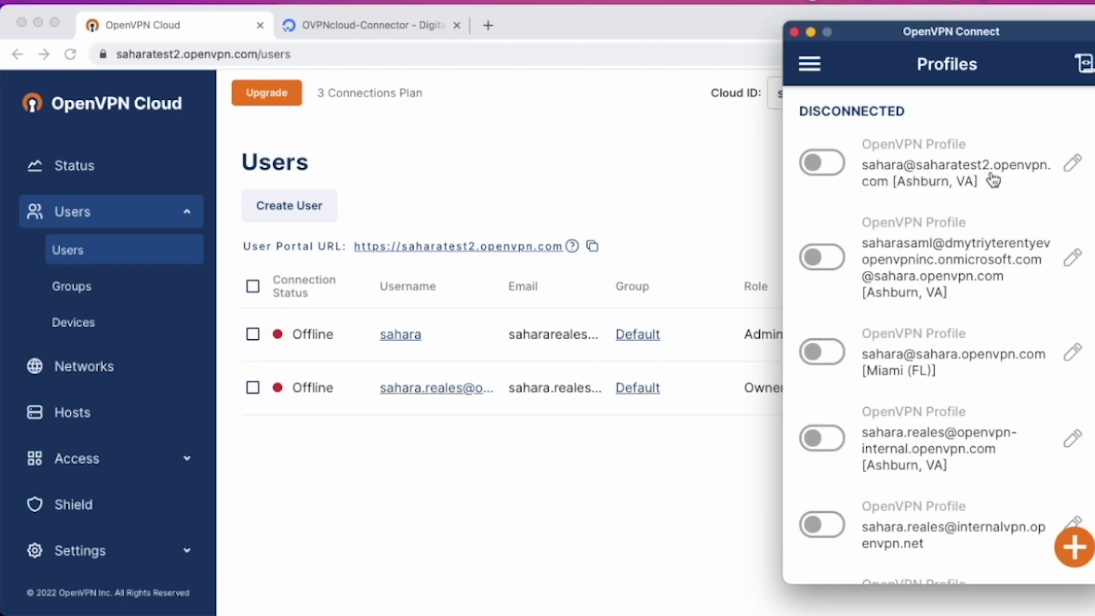
# Connect the first Ashburn, VA profile in OpenVPN Connect and show the DigitalOcean droplet page.
pyautogui.click(752, 161)
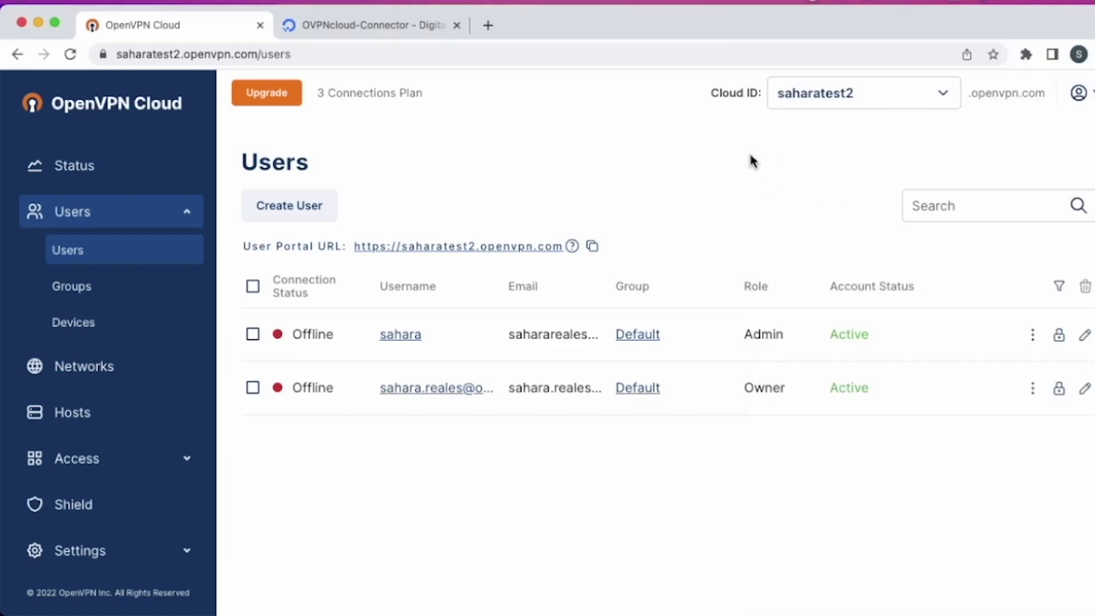
pyautogui.click(773, 104)
pyautogui.moveTo(217, 452)
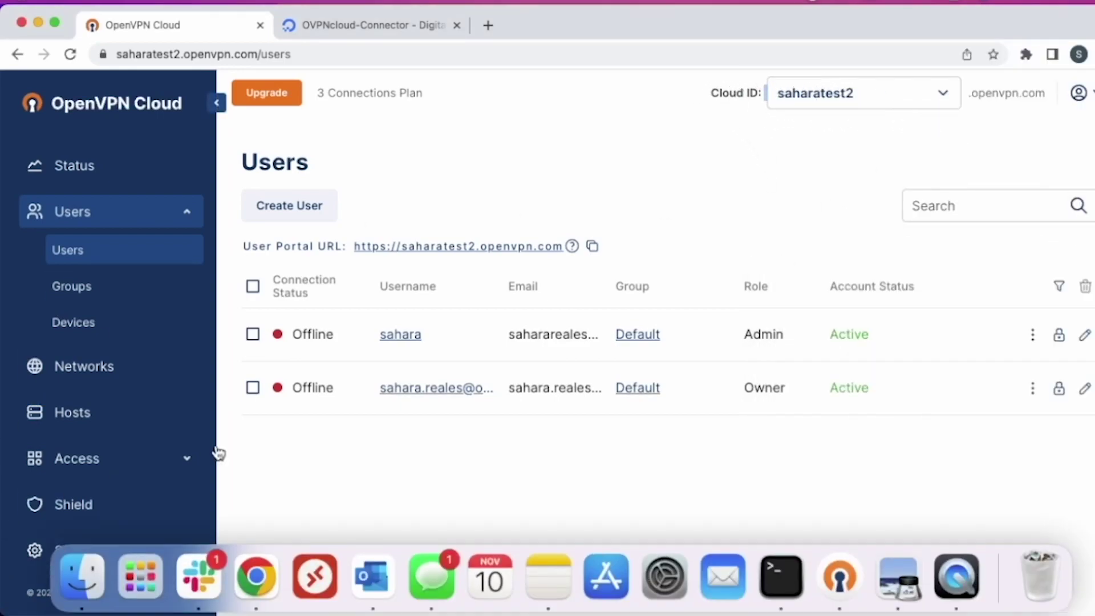
pyautogui.click(840, 579)
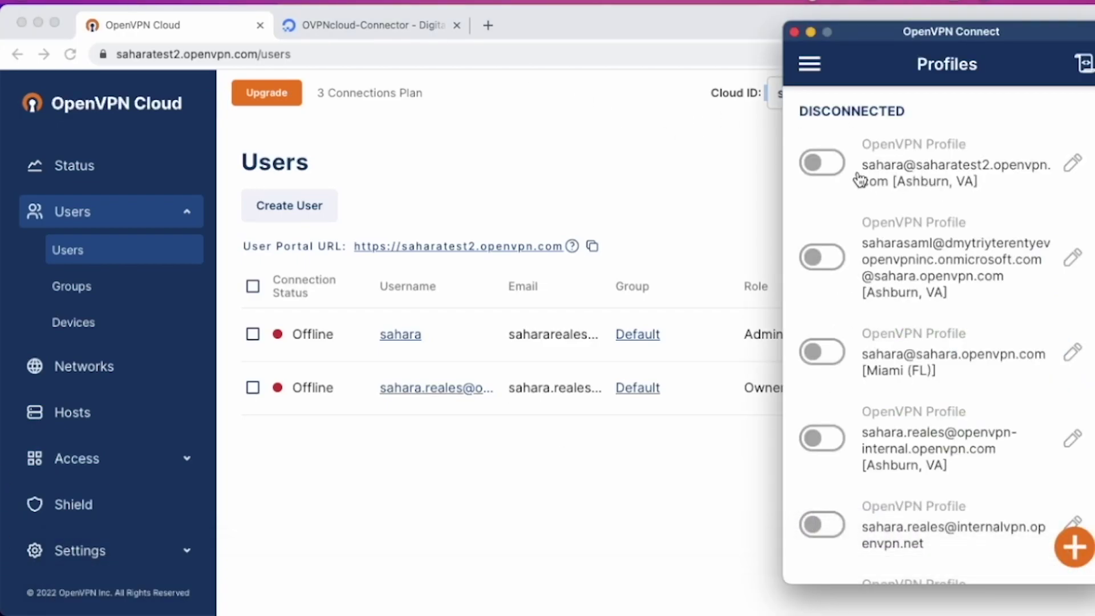
pyautogui.click(835, 165)
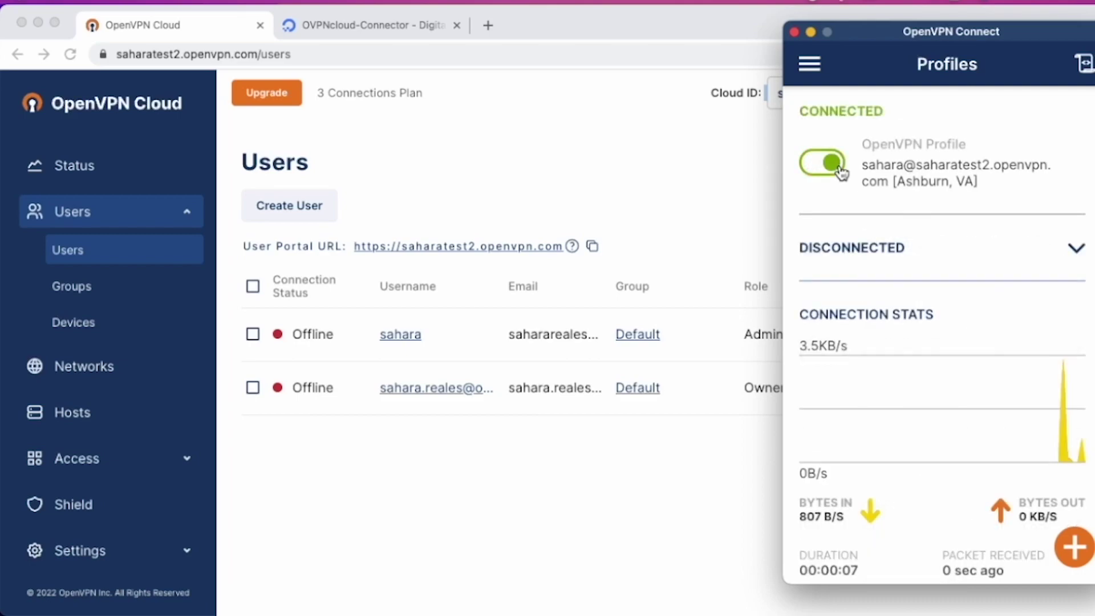
pyautogui.click(624, 176)
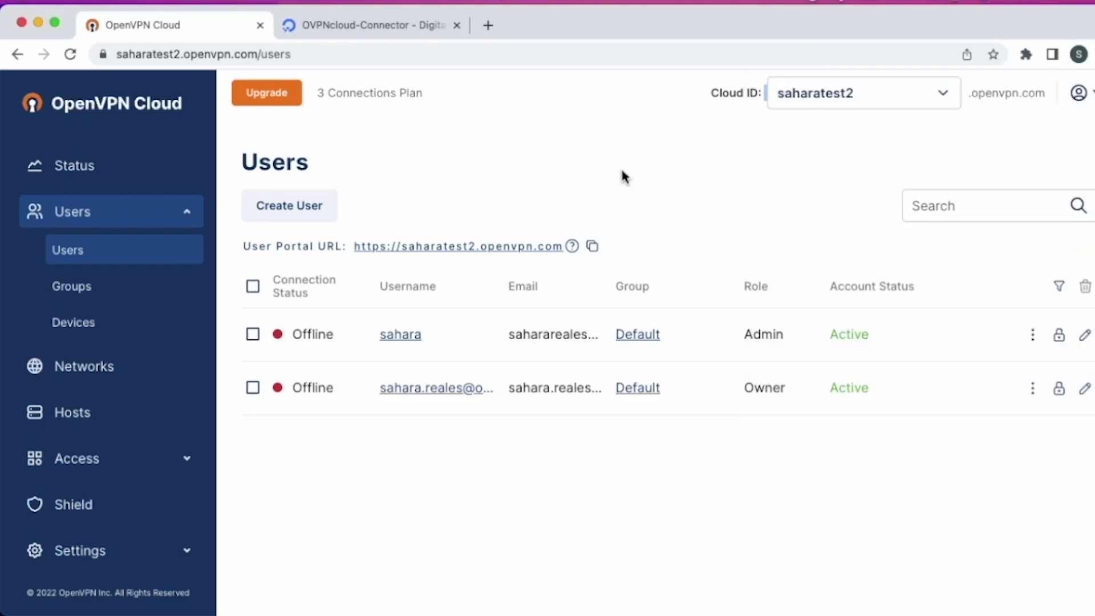
pyautogui.click(414, 25)
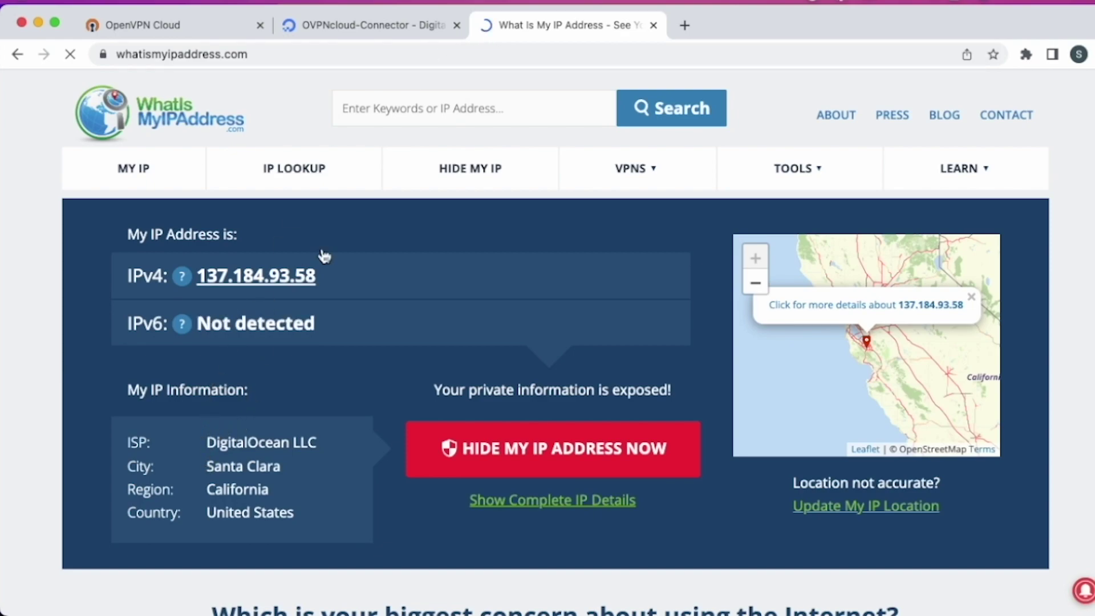
# Highlight the detected public IPv4 address 137.184.93.58 on WhatIsMyIPAddress.
pyautogui.moveTo(360, 278); pyautogui.dragTo(203, 279)
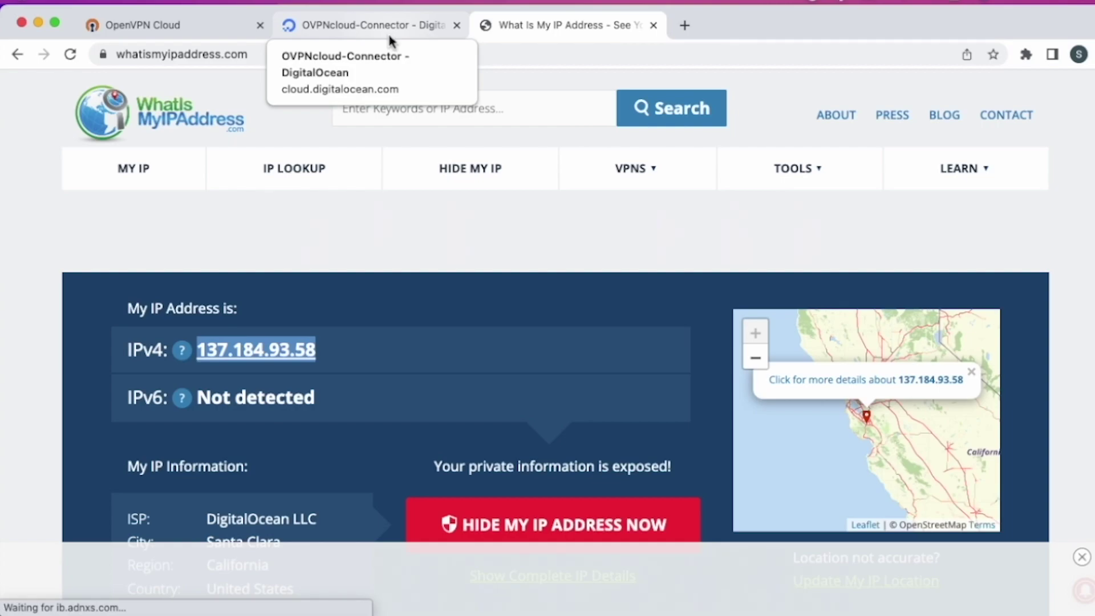
pyautogui.scroll(-2, 367, 344)
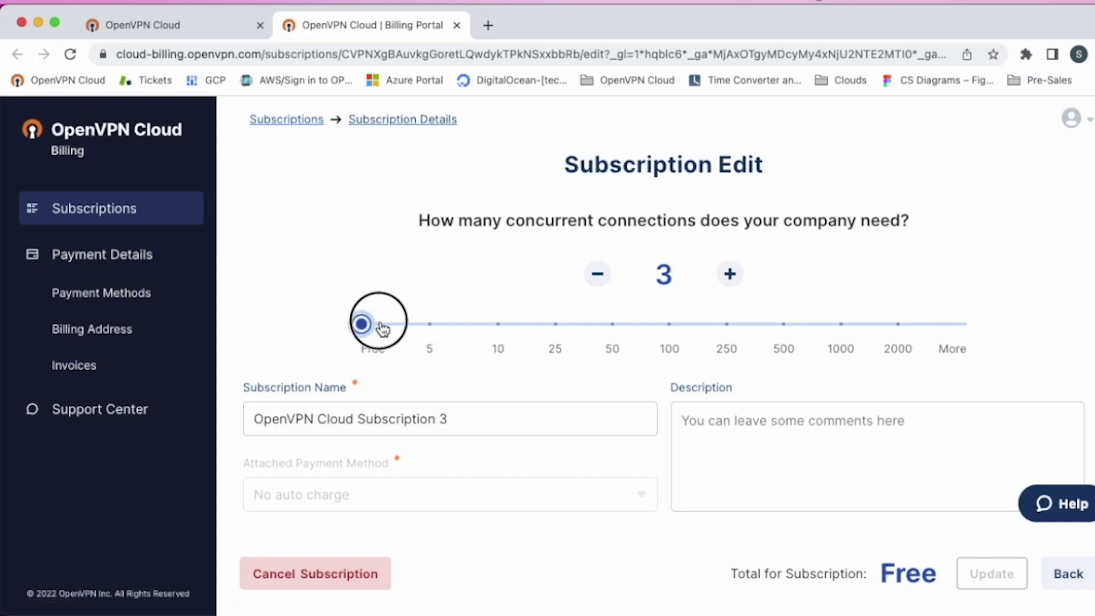
# Slide the subscription's concurrent connections from Free to 5, then to 10.
pyautogui.moveTo(364, 325); pyautogui.dragTo(428, 325)
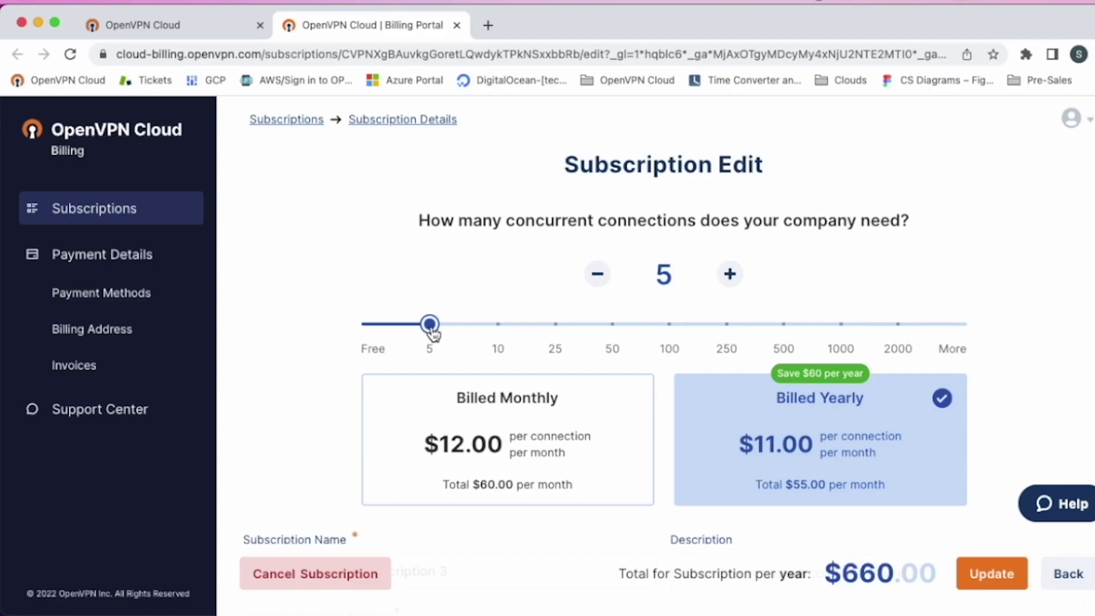
pyautogui.moveTo(430, 326); pyautogui.dragTo(496, 326)
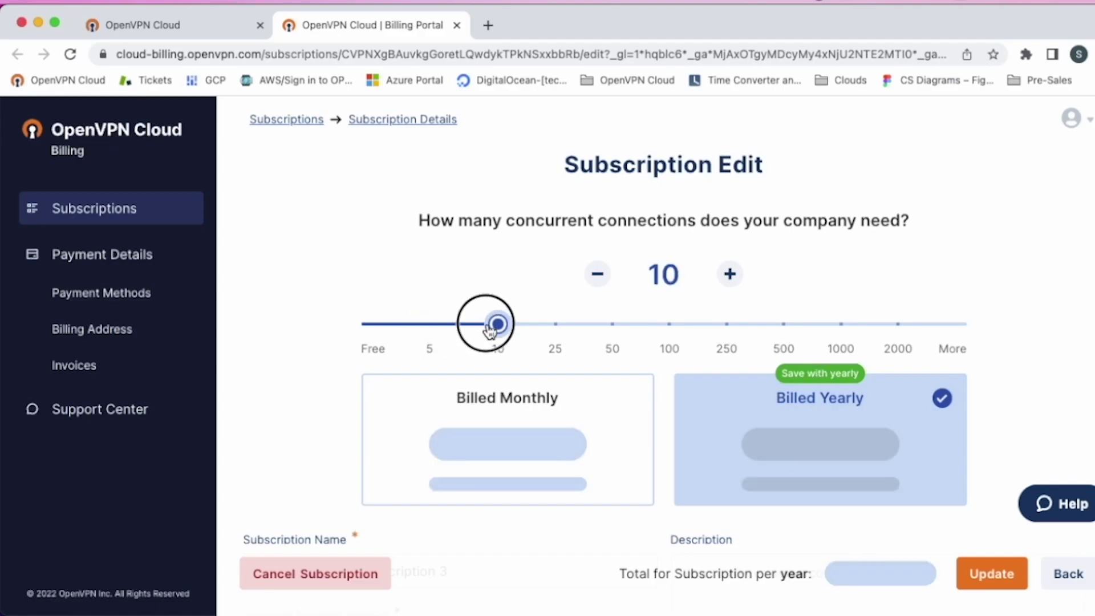